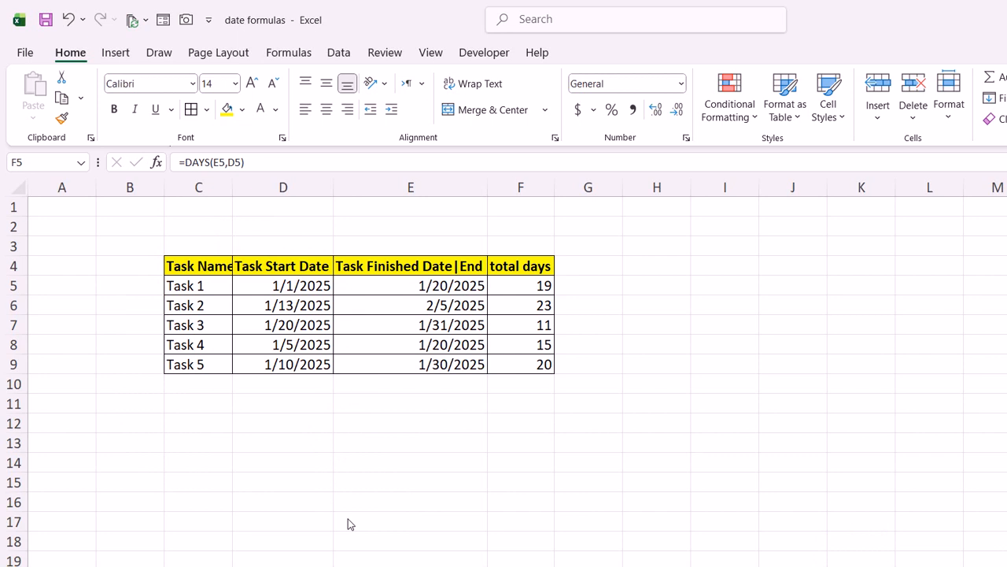
{"action": "left_click", "coordinate": [221, 212]}
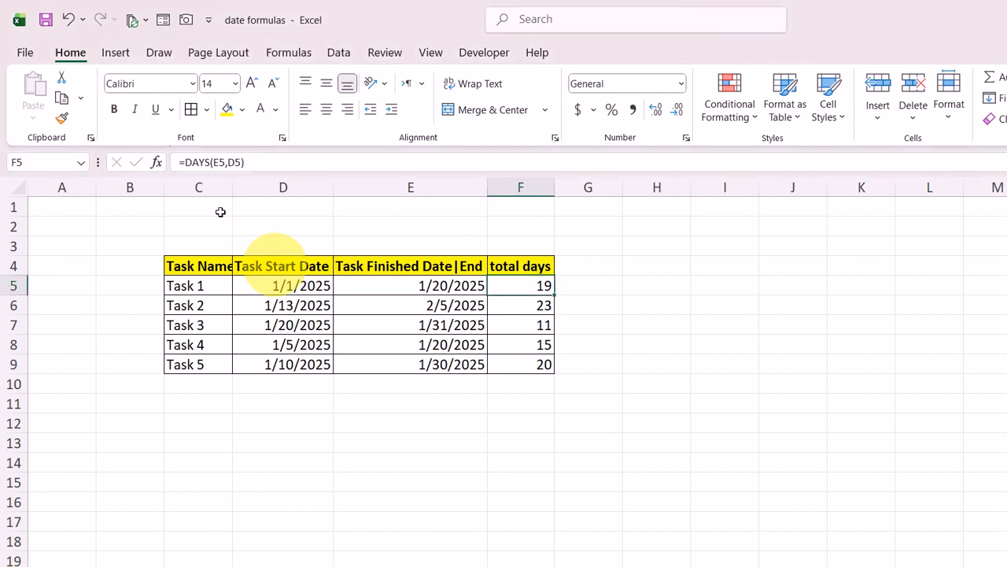
{"action": "left_click", "coordinate": [274, 265]}
{"action": "left_click", "coordinate": [277, 285]}
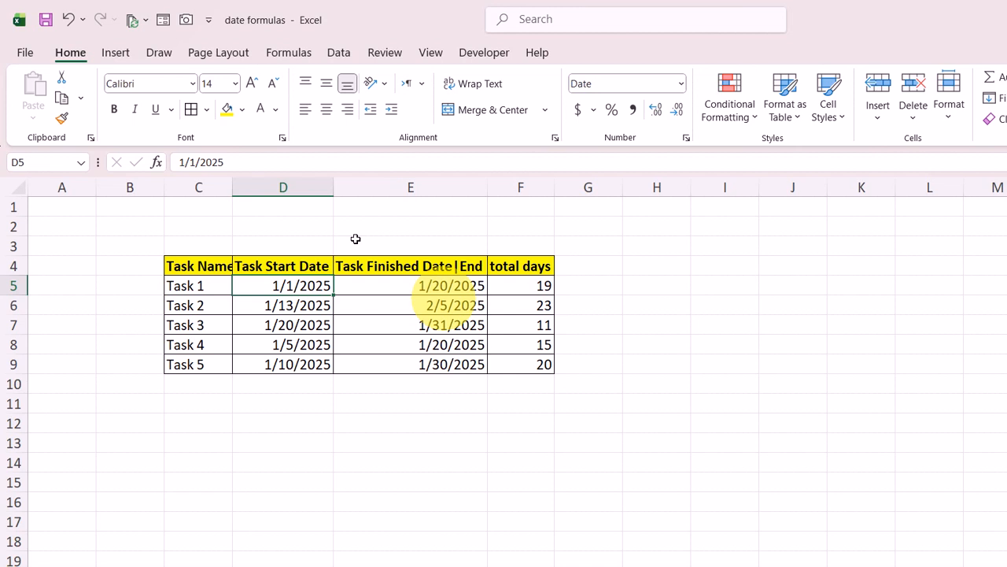
Step: Enter a DAYS formula in G5 that counts the days from the Task 1 start date in D5 to the end date in E5
{"action": "left_click", "coordinate": [579, 286]}
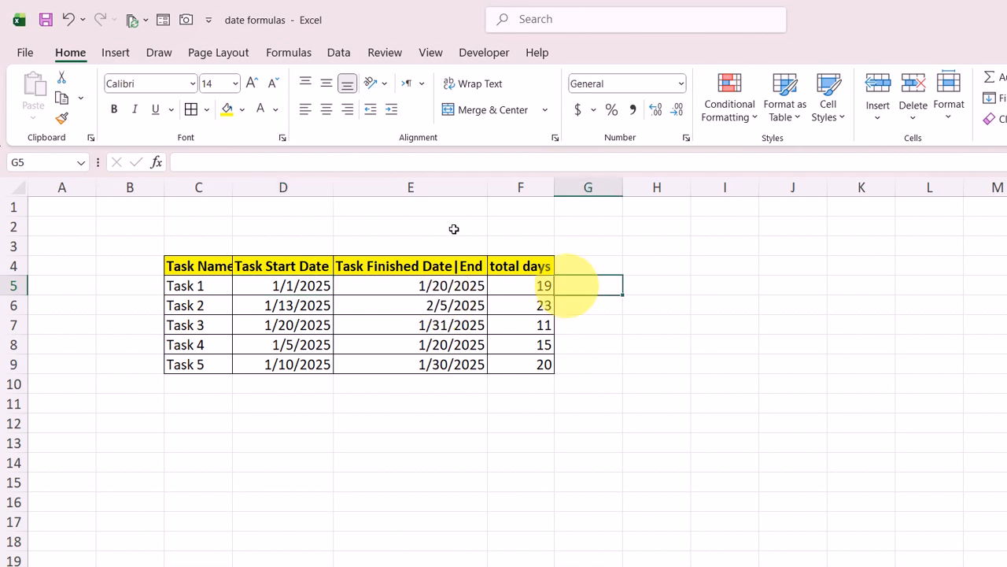
{"action": "type", "text": "=da"}
{"action": "key", "text": "Tab"}
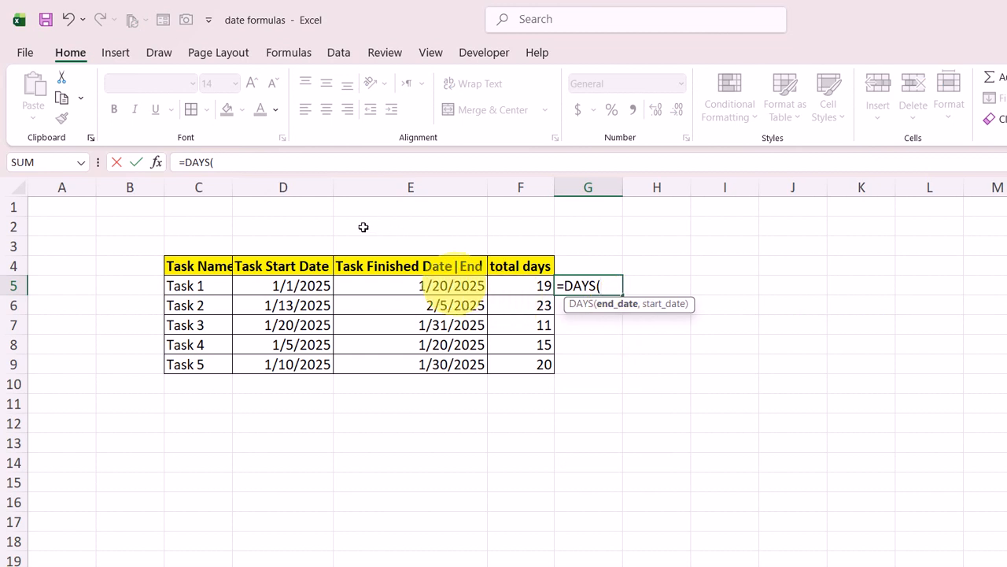
{"action": "left_click", "coordinate": [453, 287]}
{"action": "type", "text": ","}
{"action": "left_click", "coordinate": [298, 289]}
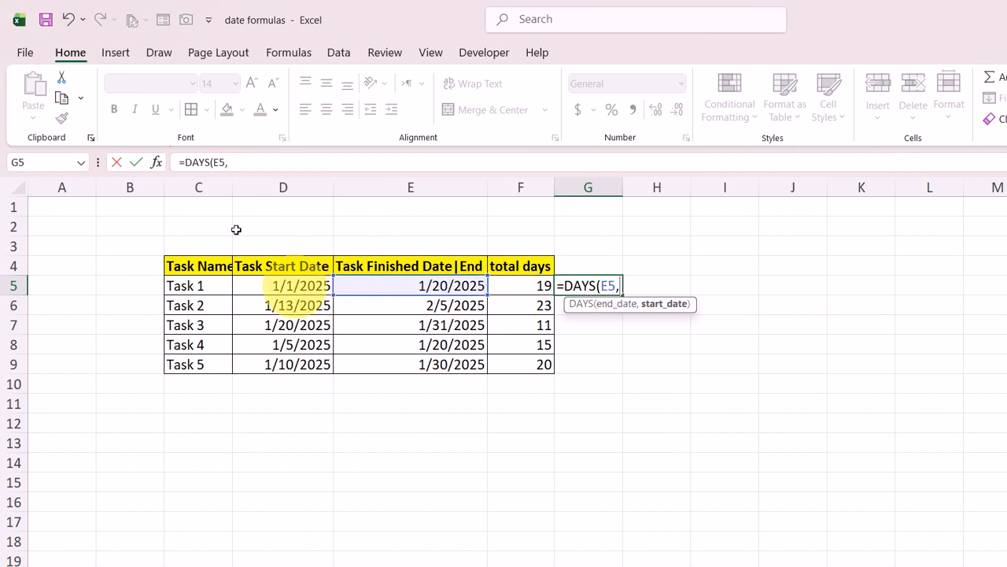
{"action": "key", "text": "Return"}
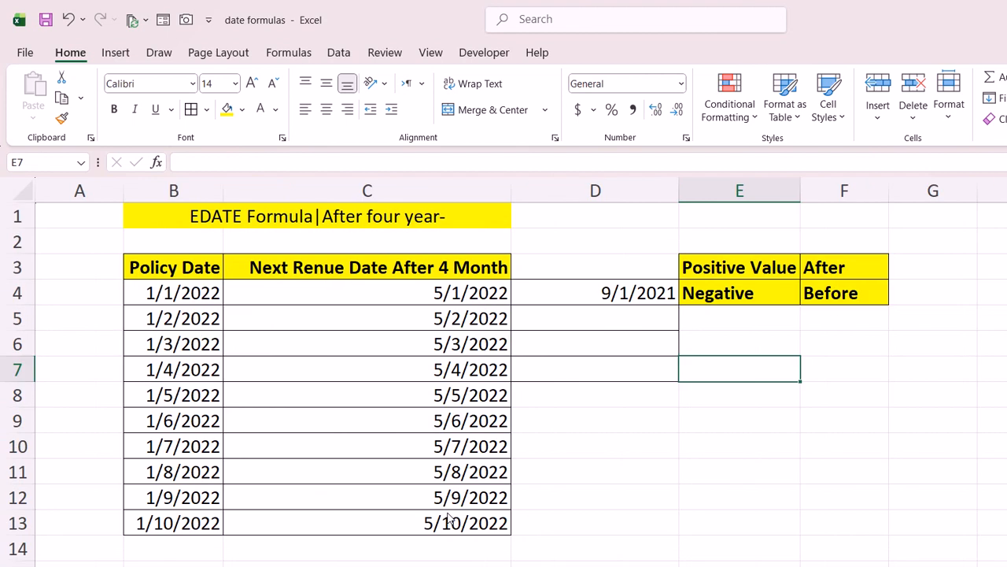
Step: Replace the contents of D4 with =EDATE(B4,3) to get the date three months after the first policy date
{"action": "left_click", "coordinate": [557, 445]}
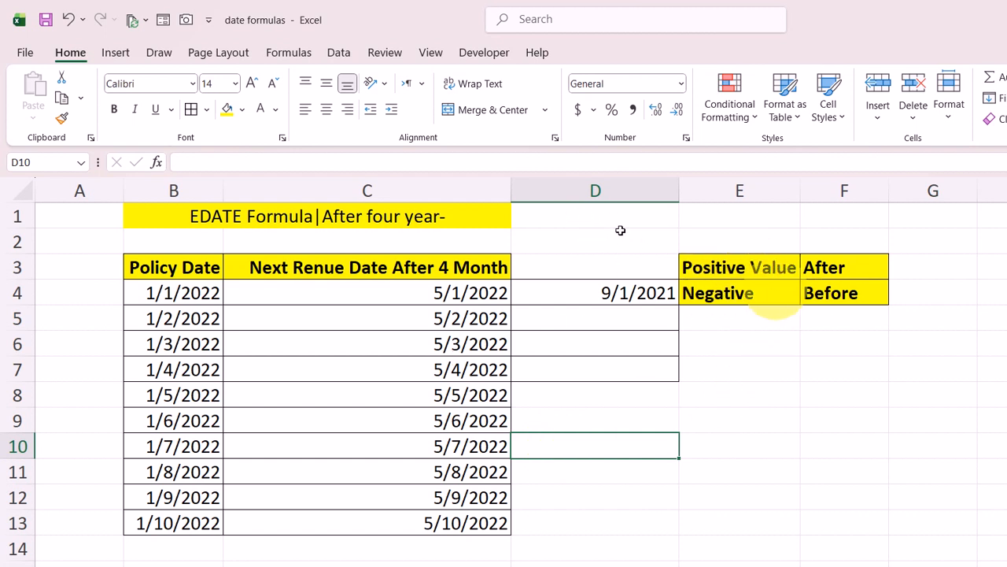
{"action": "left_click", "coordinate": [772, 299]}
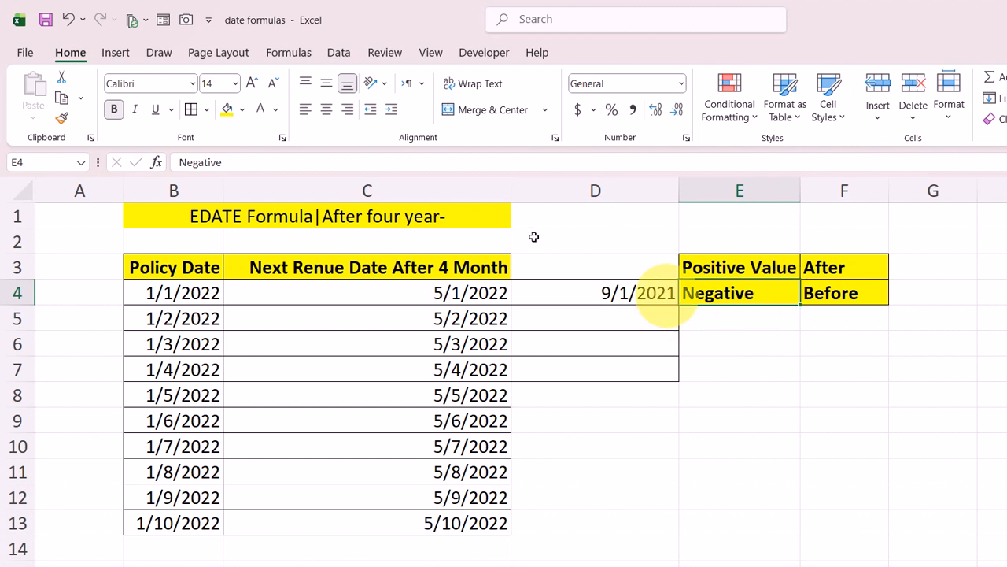
{"action": "left_click", "coordinate": [636, 293]}
{"action": "key", "text": "Delete"}
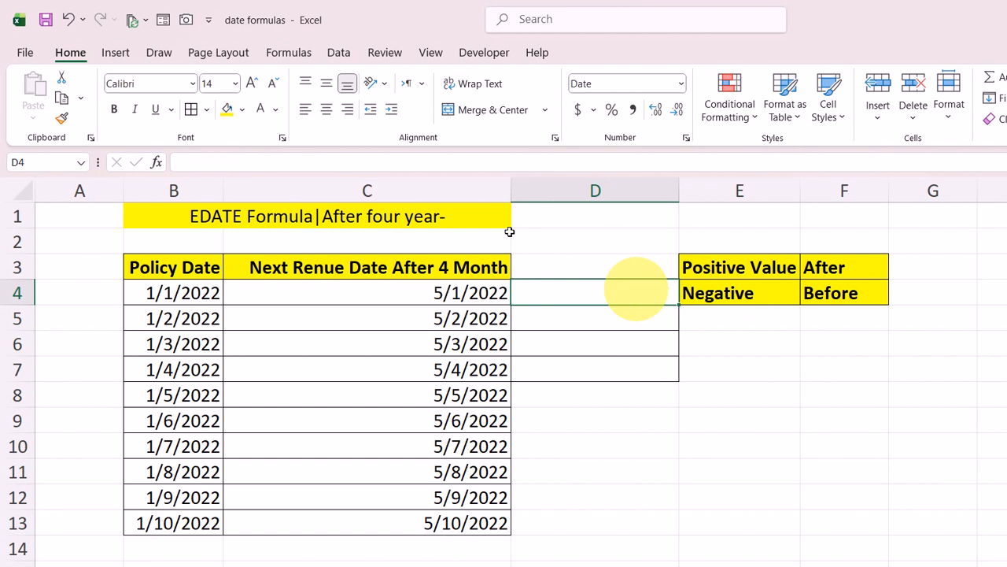
{"action": "type", "text": "="}
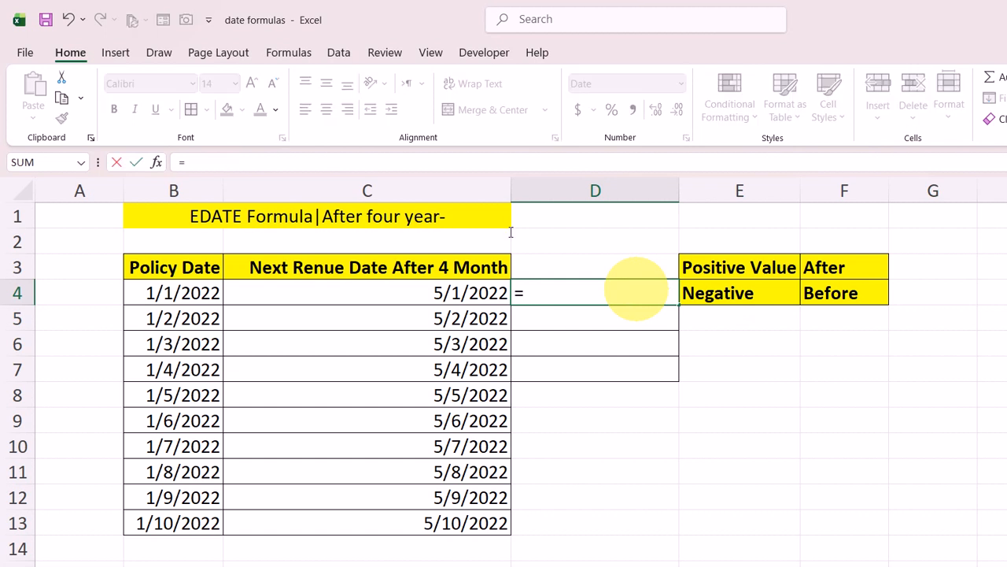
{"action": "type", "text": "ed"}
{"action": "key", "text": "Tab"}
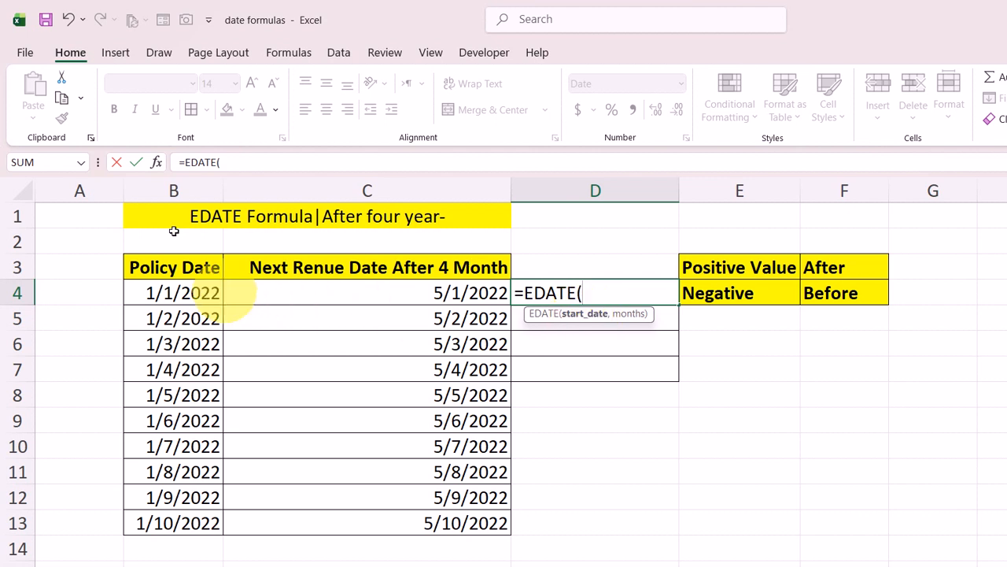
{"action": "left_click", "coordinate": [181, 295]}
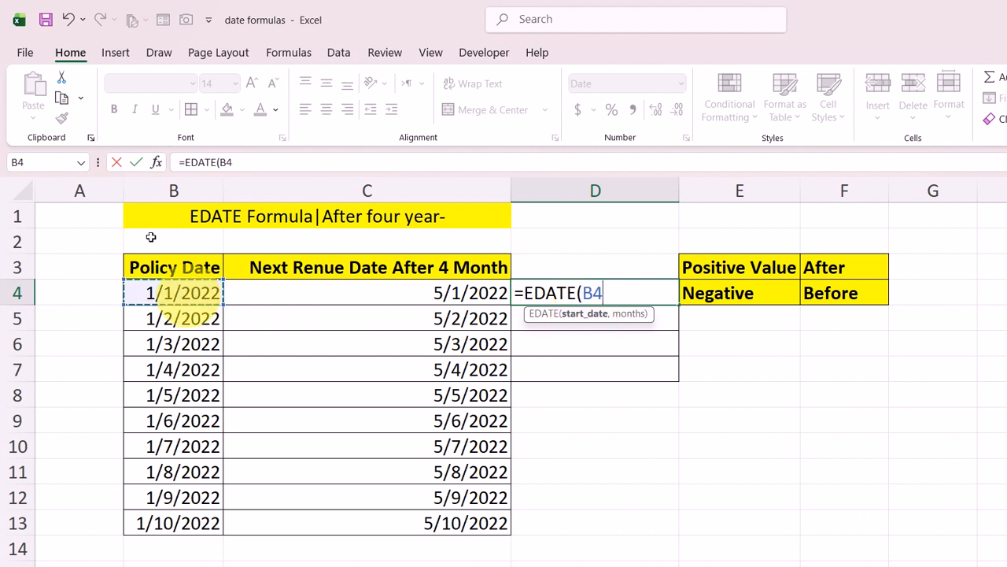
{"action": "type", "text": ","}
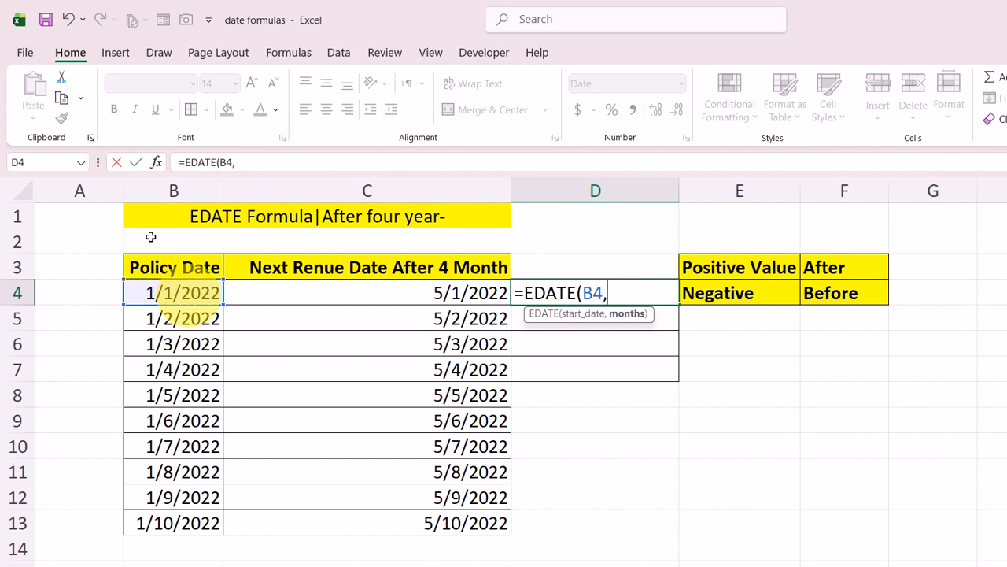
{"action": "type", "text": "3)"}
{"action": "key", "text": "Return"}
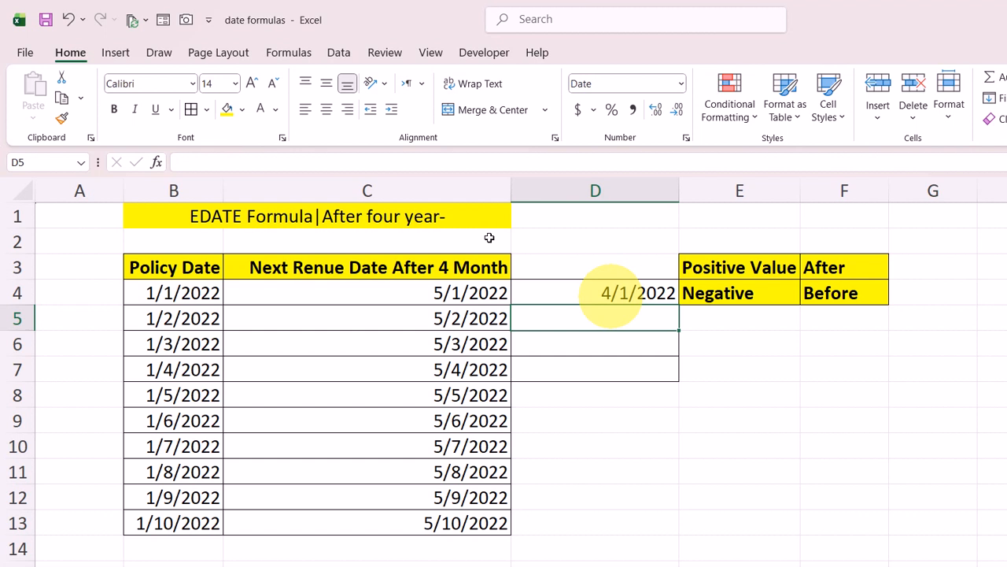
Step: Enter =EDATE(B4,-3) in G4 to get the date three months before the first policy date
{"action": "left_click", "coordinate": [924, 293]}
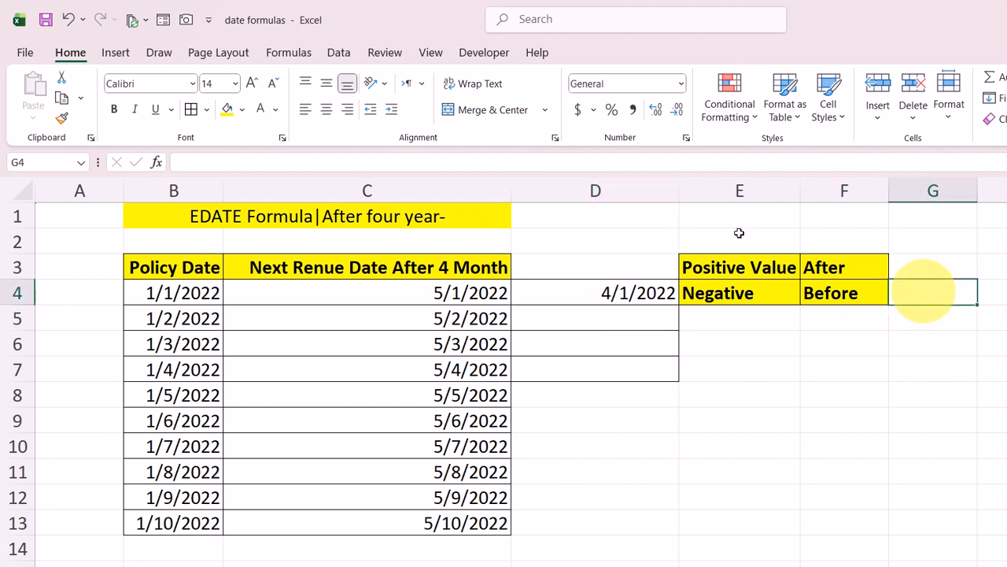
{"action": "type", "text": "="}
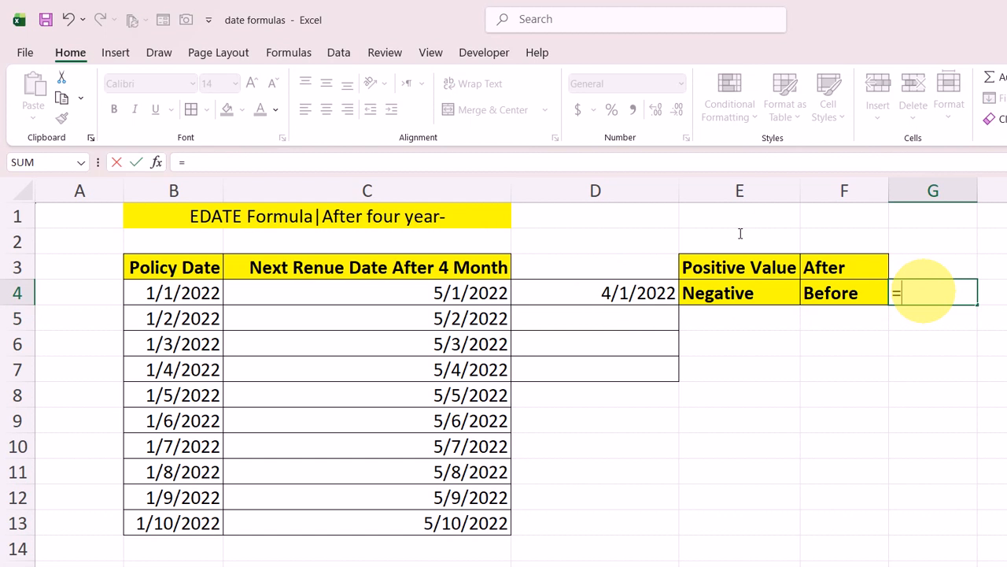
{"action": "type", "text": "ed"}
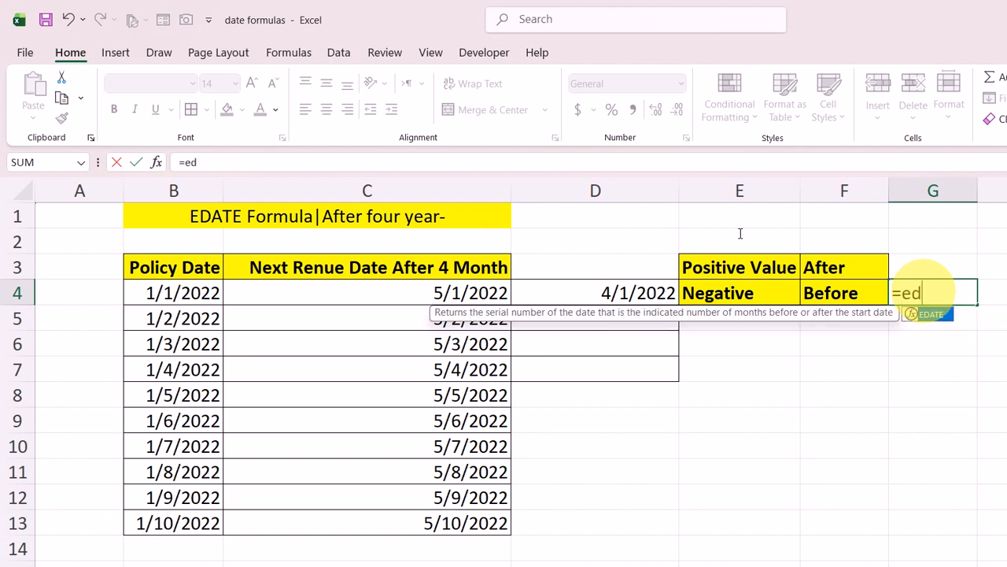
{"action": "key", "text": "Tab"}
{"action": "left_click", "coordinate": [181, 296]}
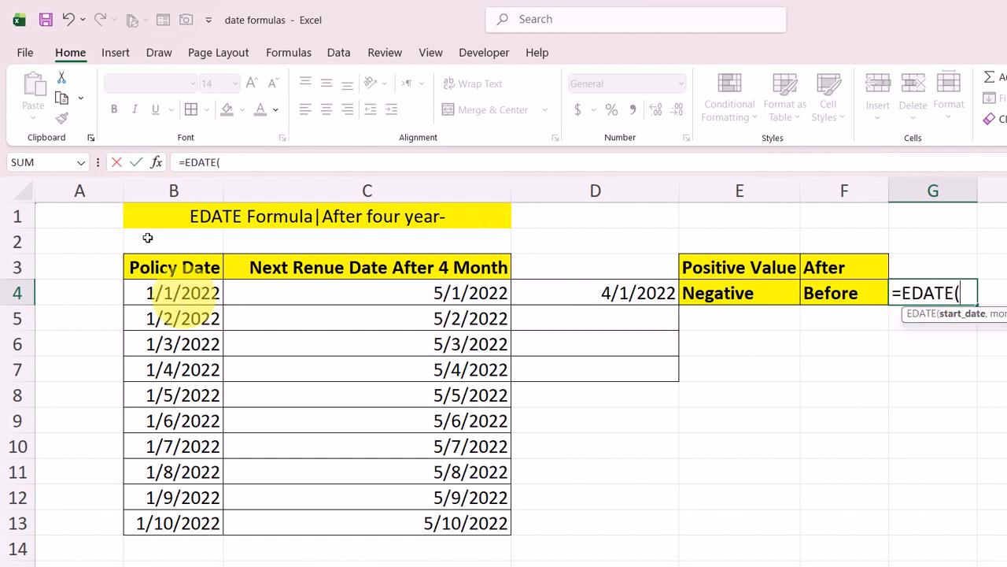
{"action": "type", "text": ",-"}
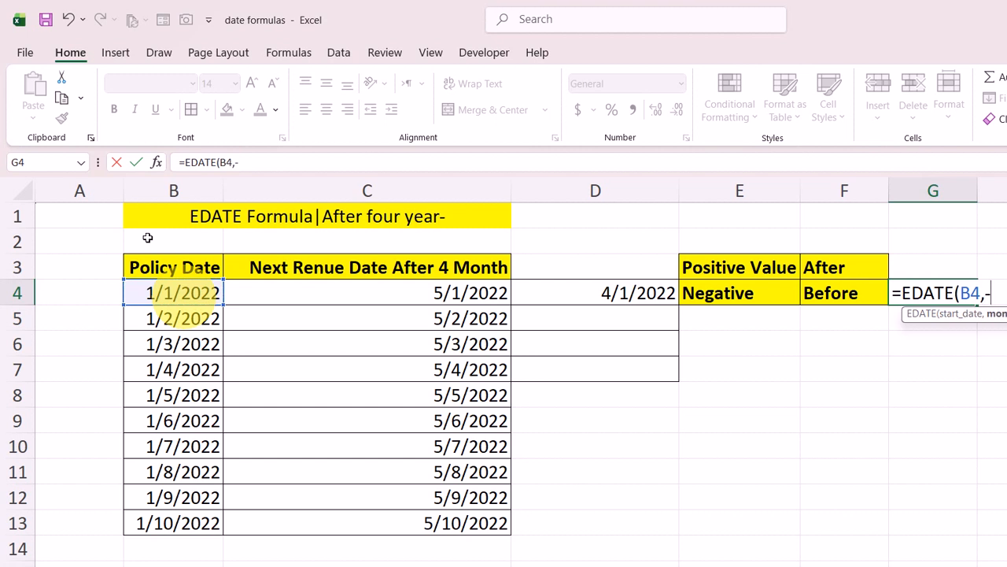
{"action": "type", "text": "3)"}
{"action": "key", "text": "Return"}
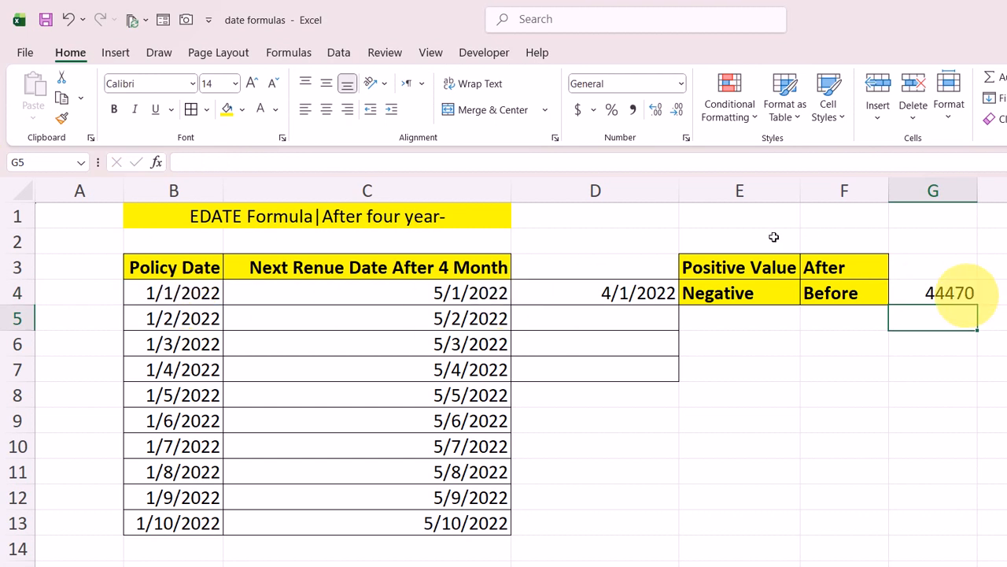
{"action": "left_click", "coordinate": [954, 293]}
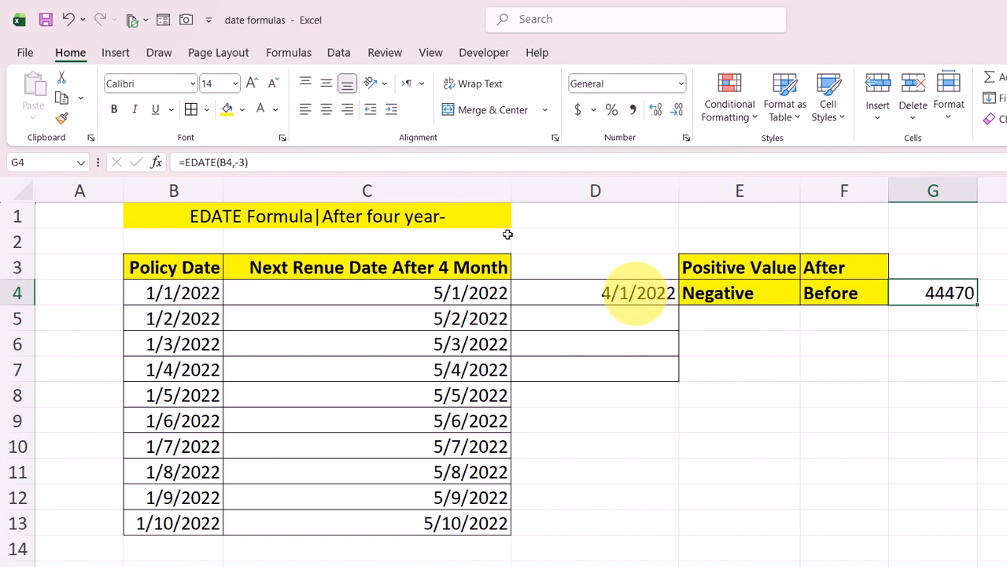
{"action": "left_click", "coordinate": [634, 293]}
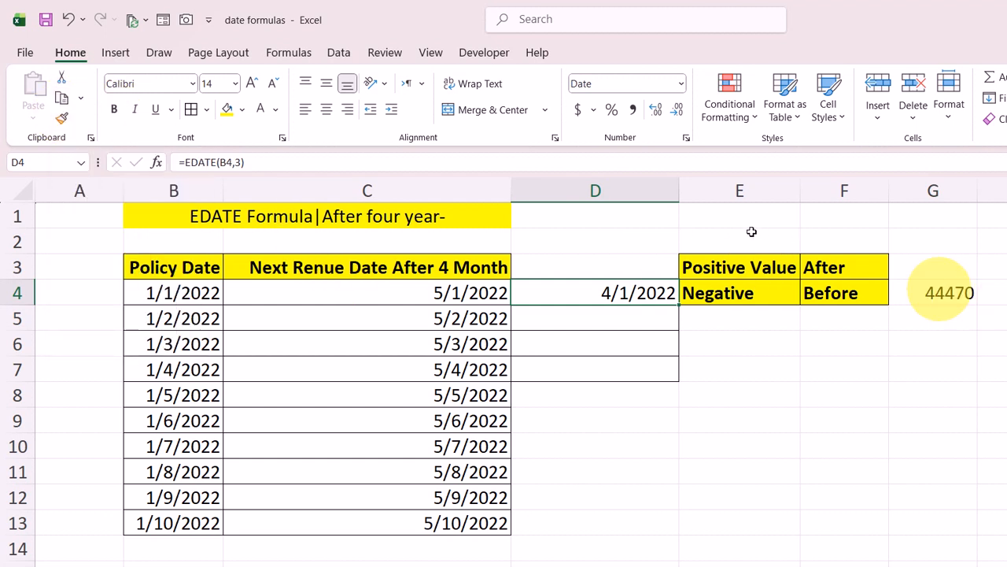
{"action": "left_click", "coordinate": [944, 293]}
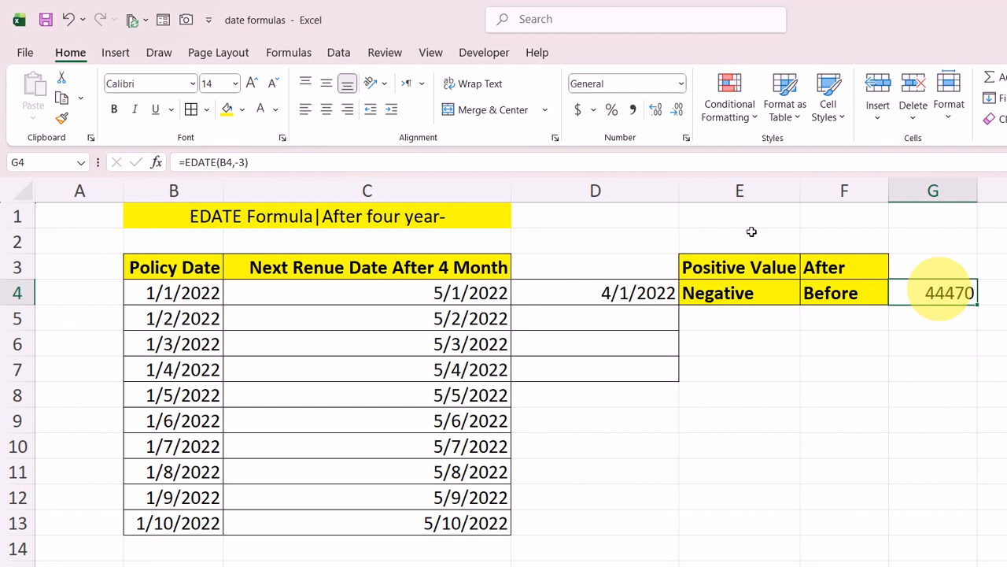
{"action": "right_click", "coordinate": [944, 293]}
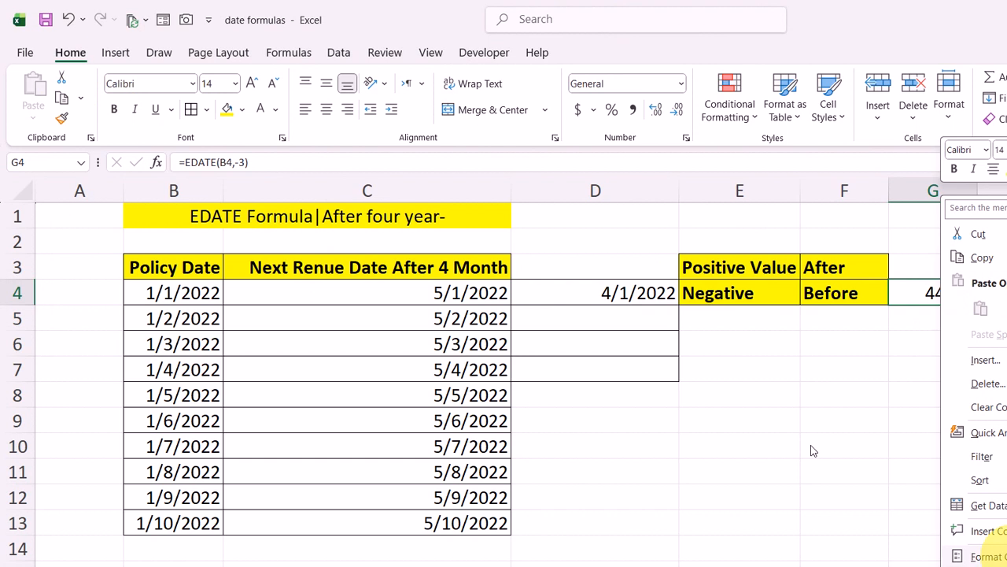
{"action": "left_click", "coordinate": [867, 526]}
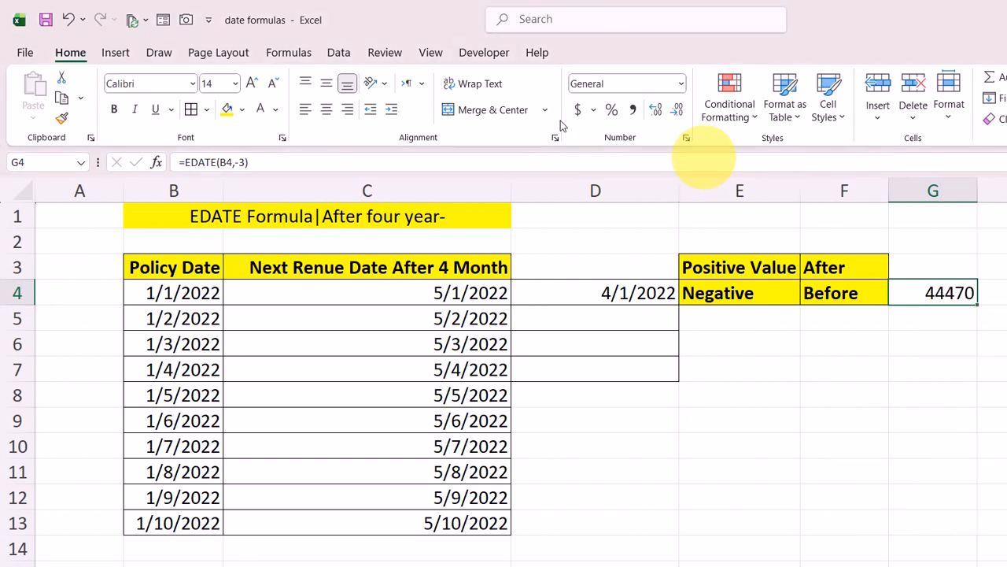
{"action": "left_click", "coordinate": [687, 138]}
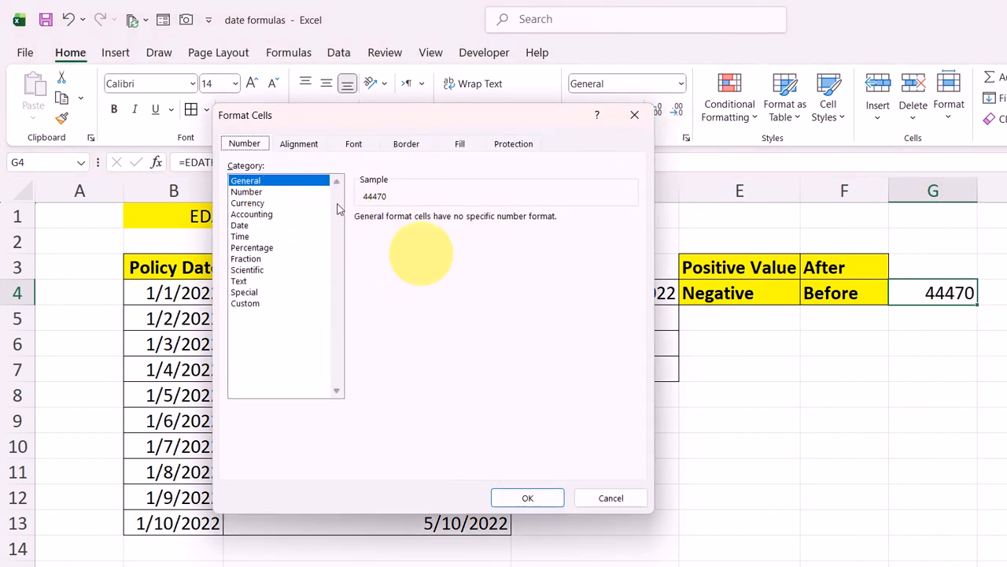
{"action": "left_click", "coordinate": [240, 226]}
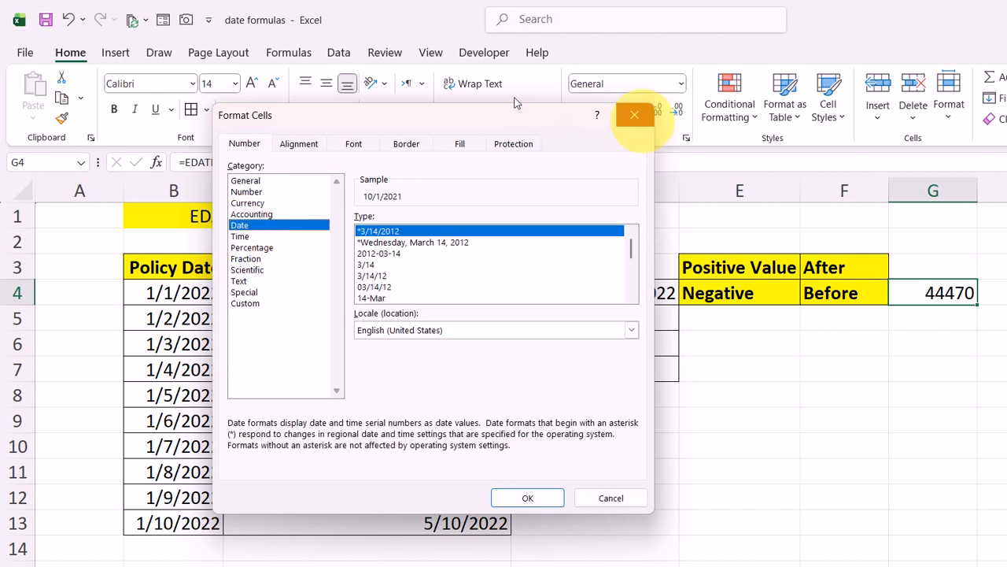
{"action": "left_click", "coordinate": [634, 115]}
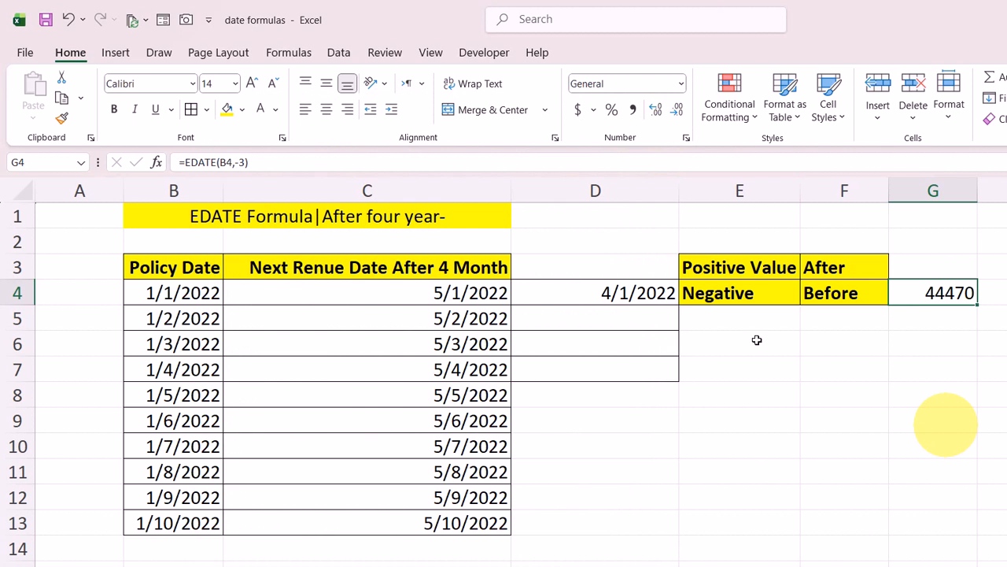
{"action": "key", "text": "ctrl+1"}
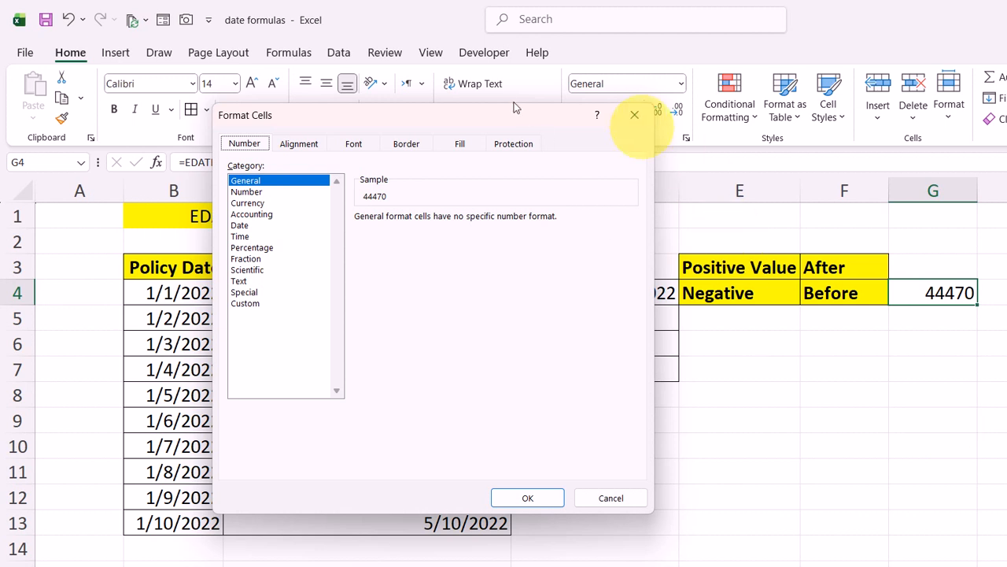
{"action": "left_click", "coordinate": [635, 115]}
Step: Format G4:G13 with the Date type *3/14/2012 and fill the formula in G4 down through row 13
{"action": "left_click_drag", "start_coordinate": [934, 299], "coordinate": [949, 524]}
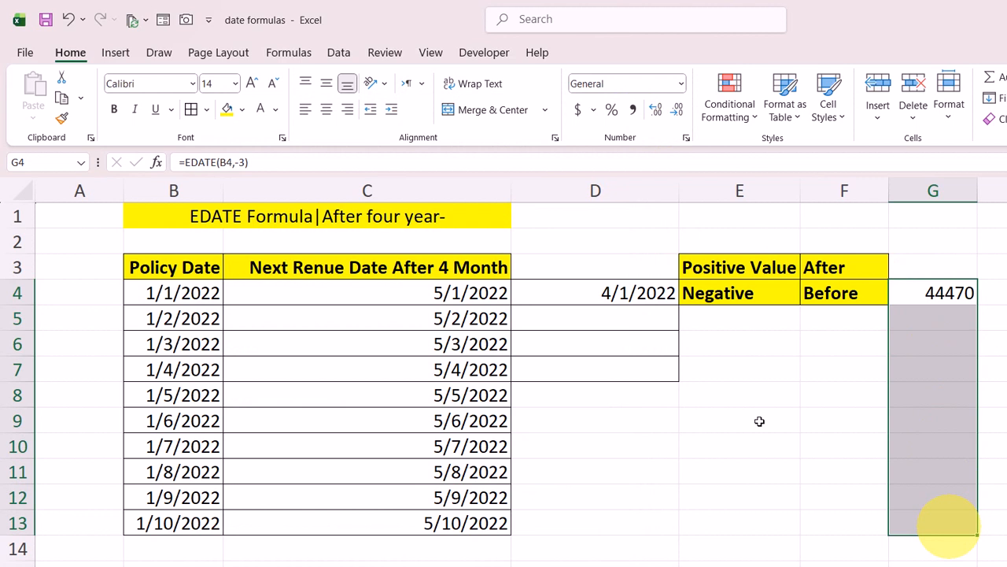
{"action": "key", "text": "ctrl+1"}
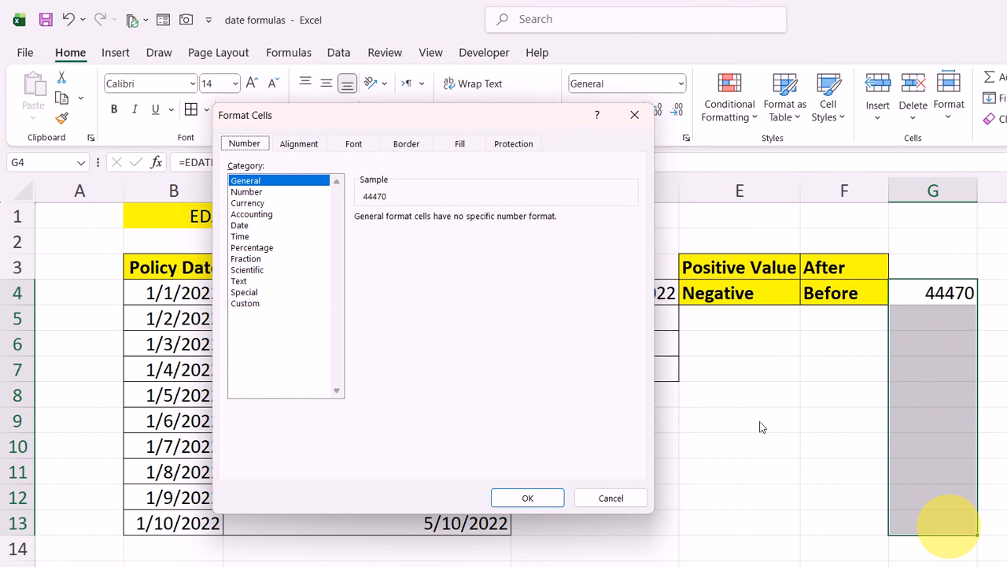
{"action": "left_click", "coordinate": [240, 225]}
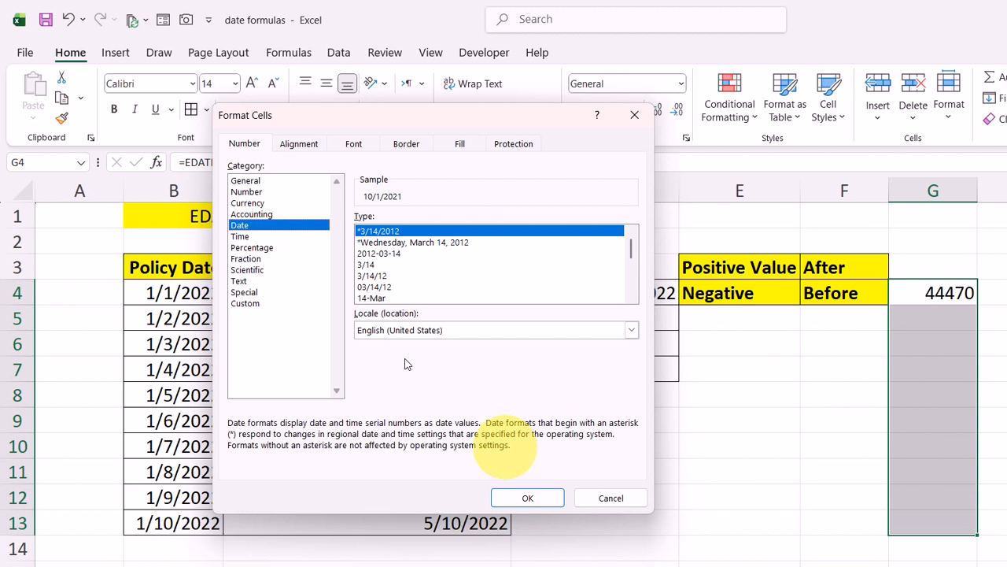
{"action": "key", "text": "Return"}
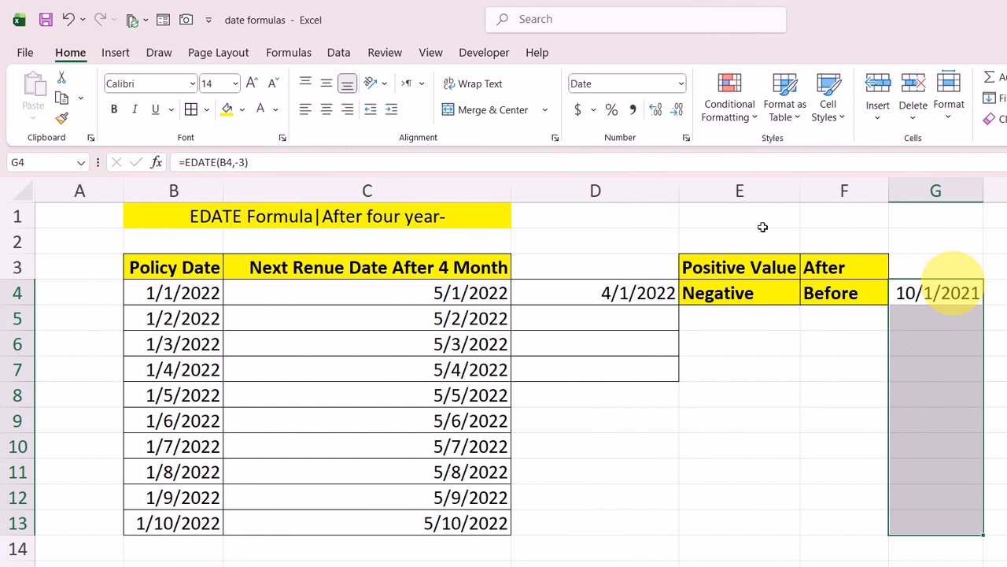
{"action": "left_click", "coordinate": [961, 287]}
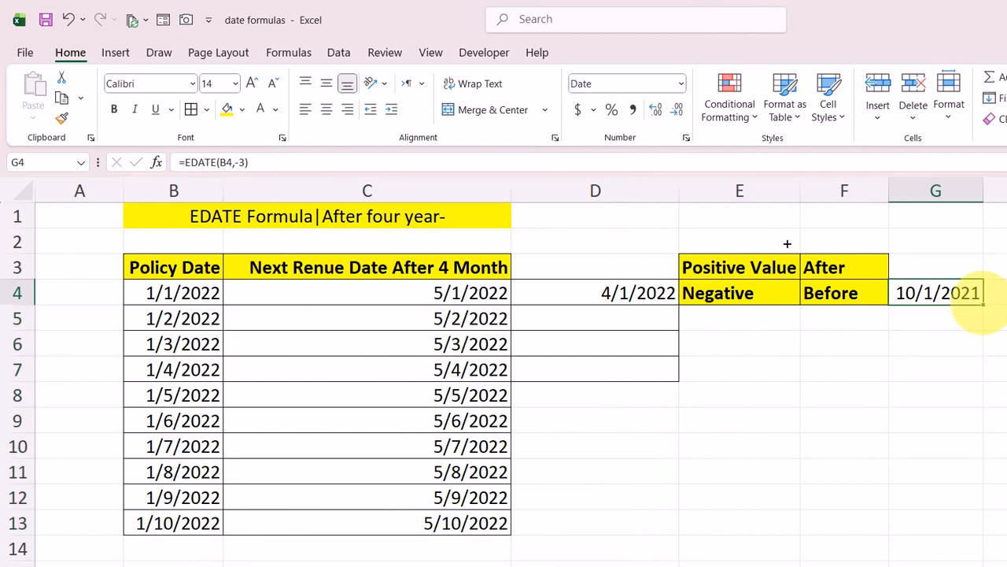
{"action": "double_click", "coordinate": [982, 303]}
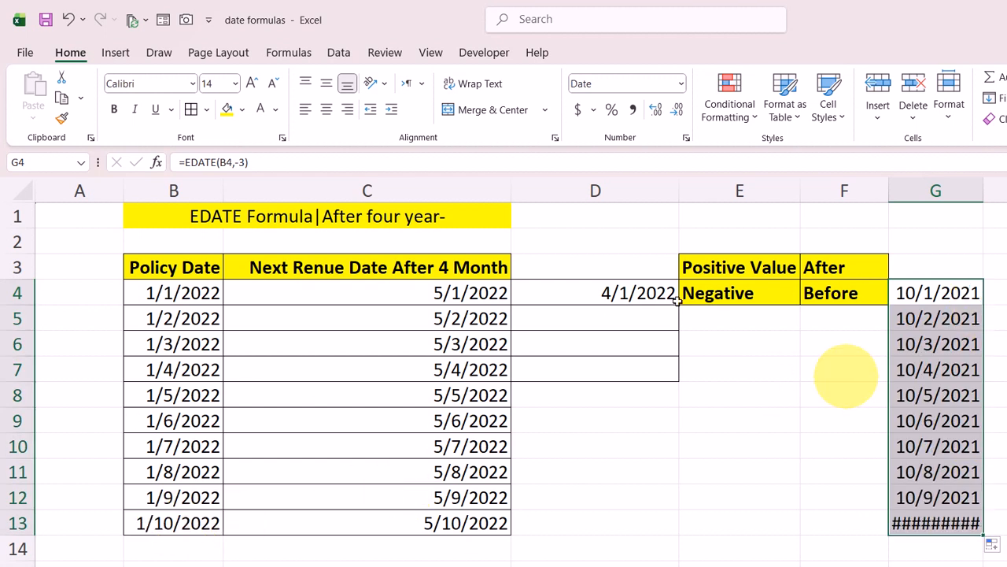
Step: Widen column G to fit its dates and fill the EDATE formula in D4 down through row 13
{"action": "left_click_drag", "start_coordinate": [982, 194], "coordinate": [1006, 178]}
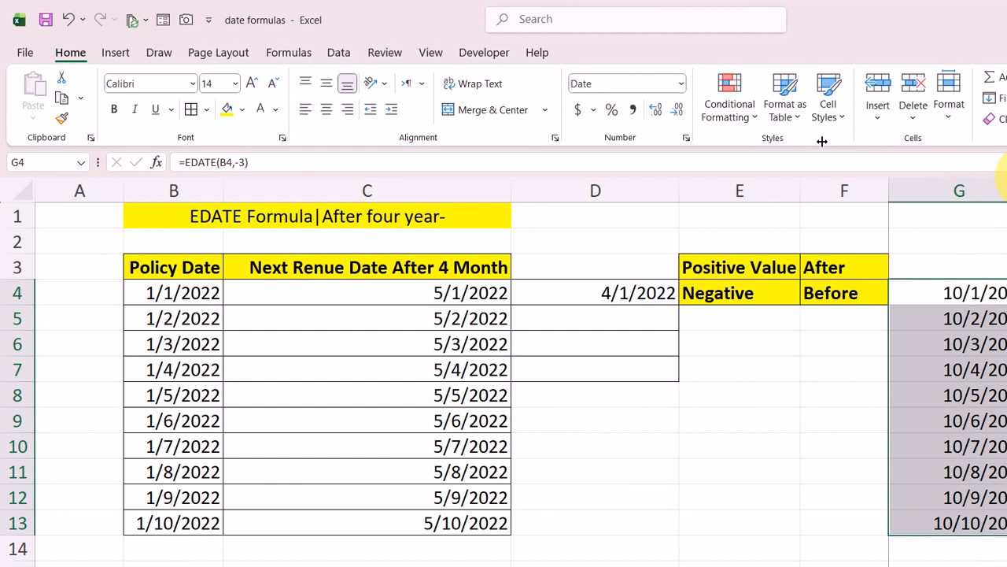
{"action": "double_click", "coordinate": [1006, 178]}
{"action": "left_click", "coordinate": [596, 293]}
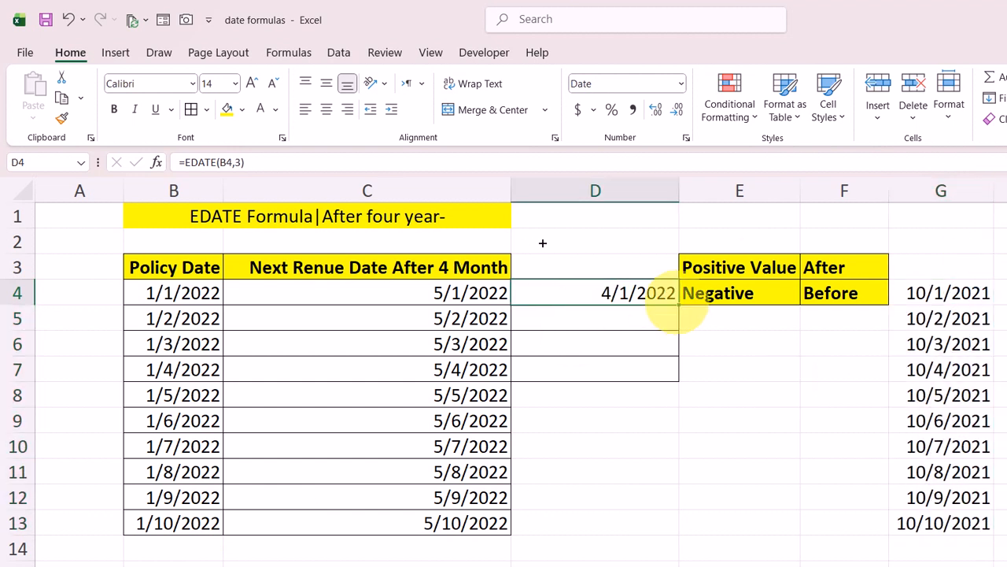
{"action": "double_click", "coordinate": [678, 305]}
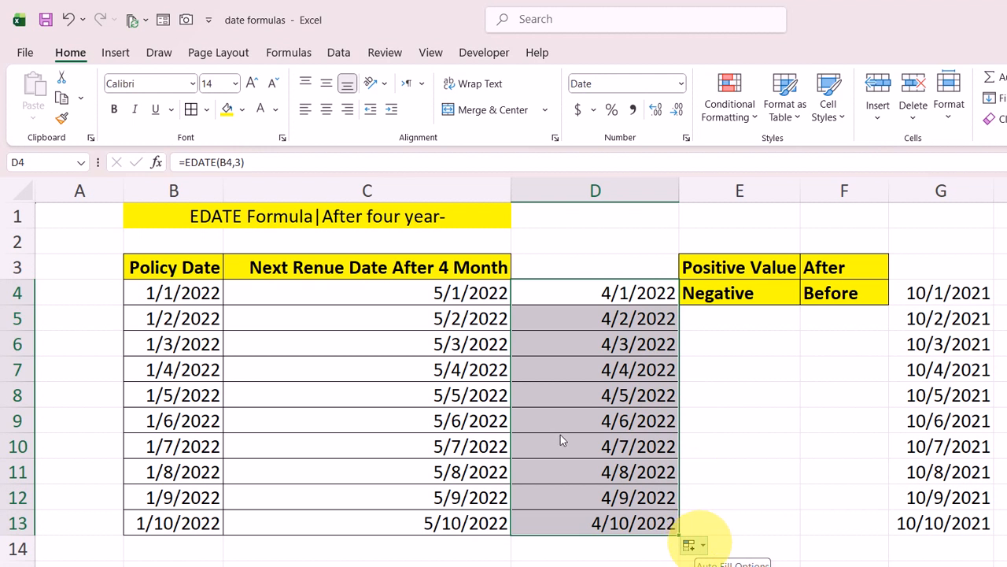
{"action": "left_click", "coordinate": [701, 543]}
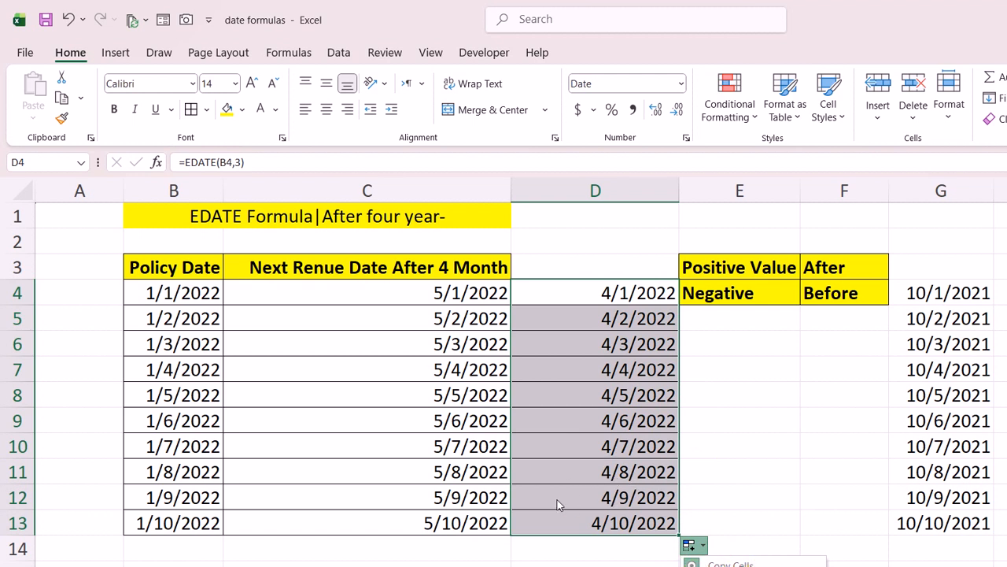
{"action": "left_click", "coordinate": [740, 446]}
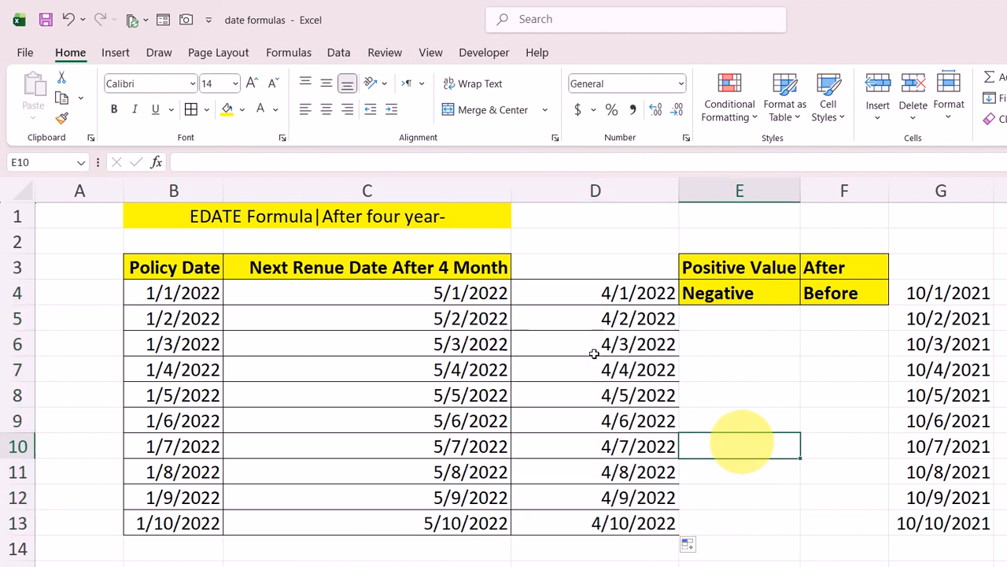
{"action": "left_click", "coordinate": [639, 291]}
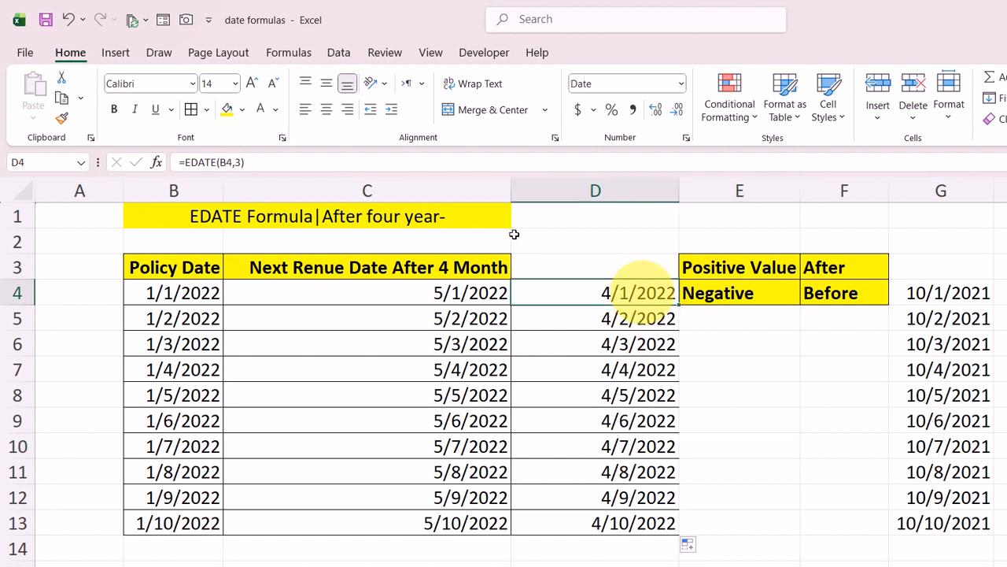
{"action": "left_click_drag", "start_coordinate": [269, 160], "coordinate": [162, 128]}
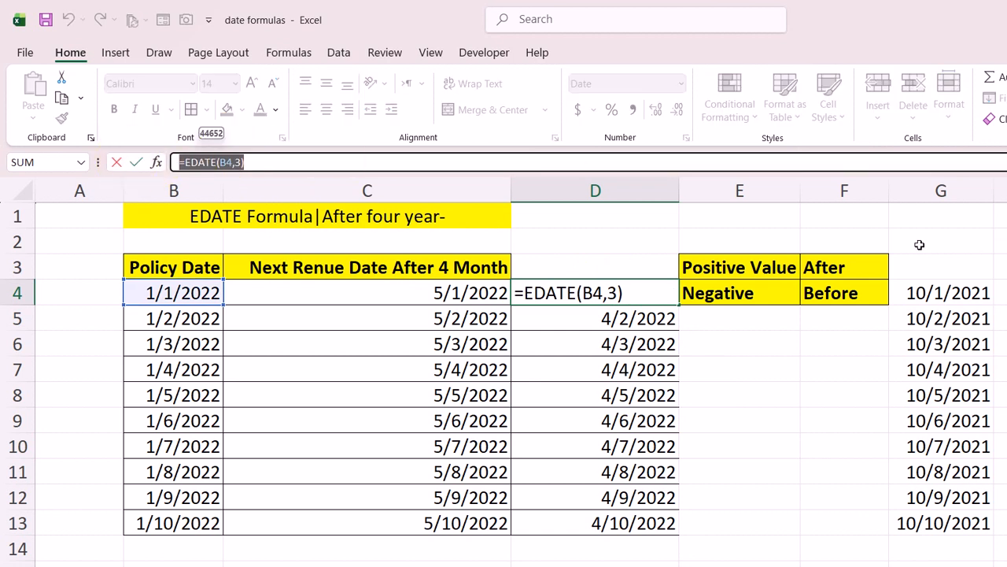
{"action": "type", "text": "=I4"}
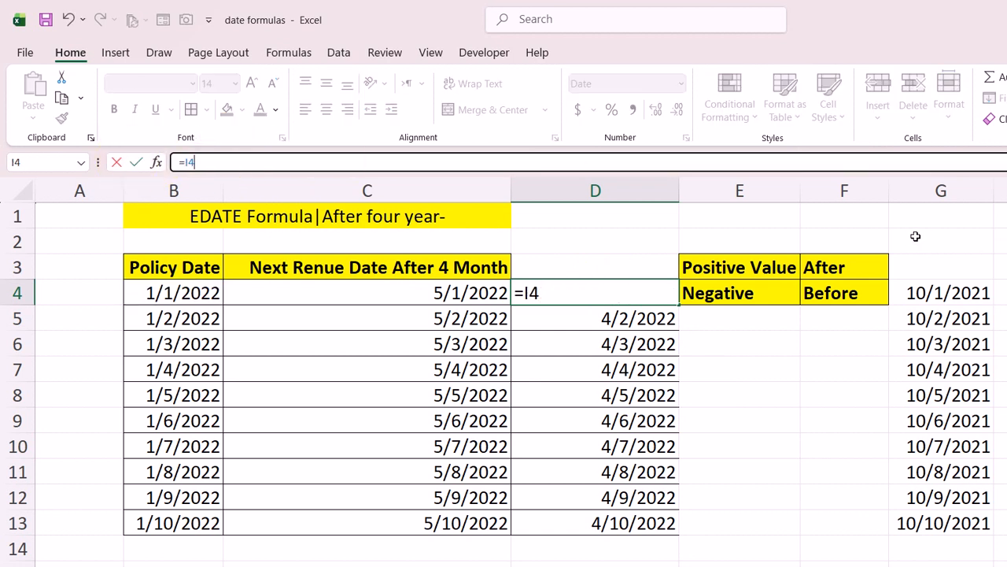
{"action": "key", "text": "Escape"}
Step: Enter 1 in I4 and extend the selection from I4 down through I13
{"action": "key", "text": "Right"}
{"action": "key", "text": "Right"}
{"action": "key", "text": "Right"}
{"action": "key", "text": "Right"}
{"action": "key", "text": "Right"}
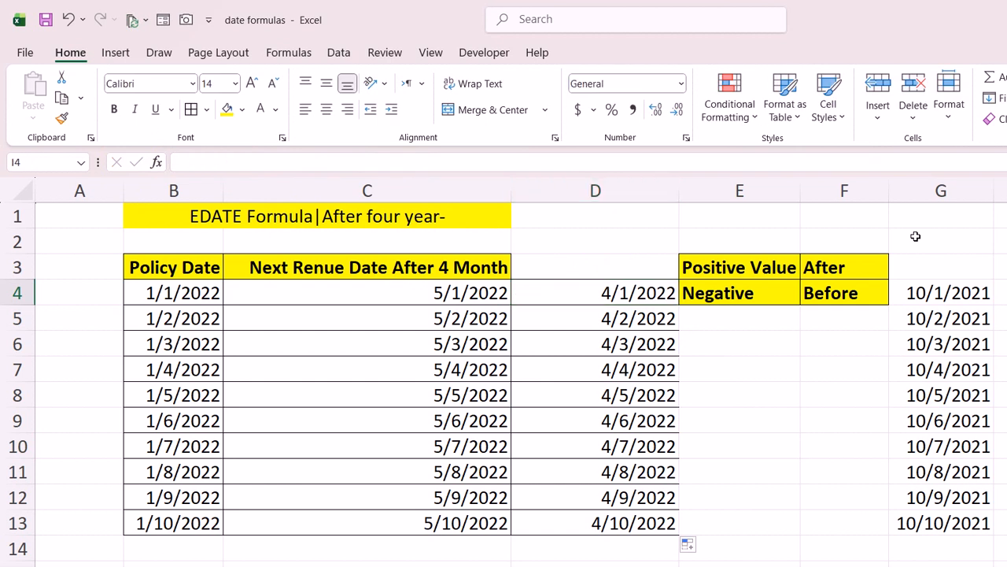
{"action": "key", "text": "Return"}
{"action": "key", "text": "Return"}
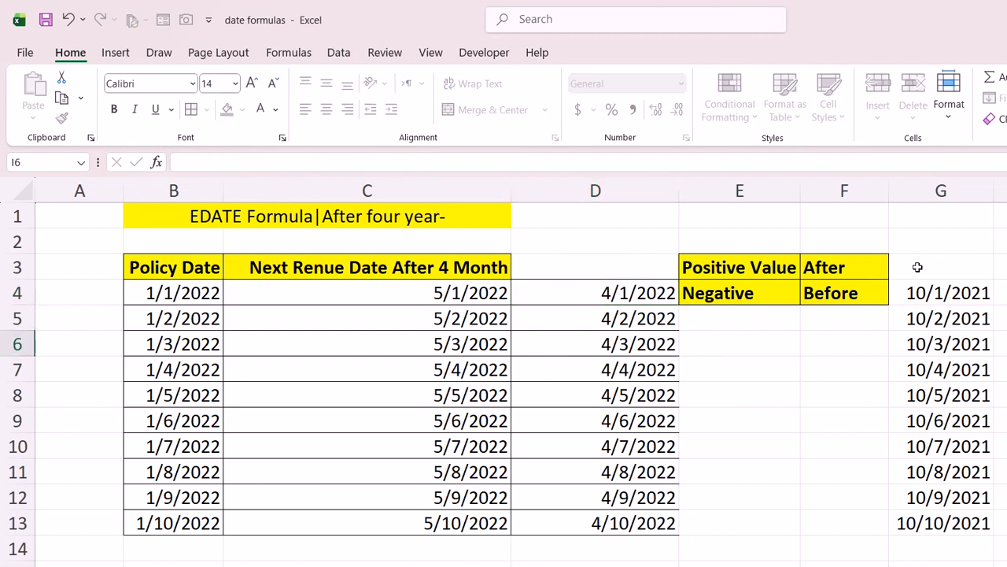
{"action": "key", "text": "Up"}
{"action": "key", "text": "Up"}
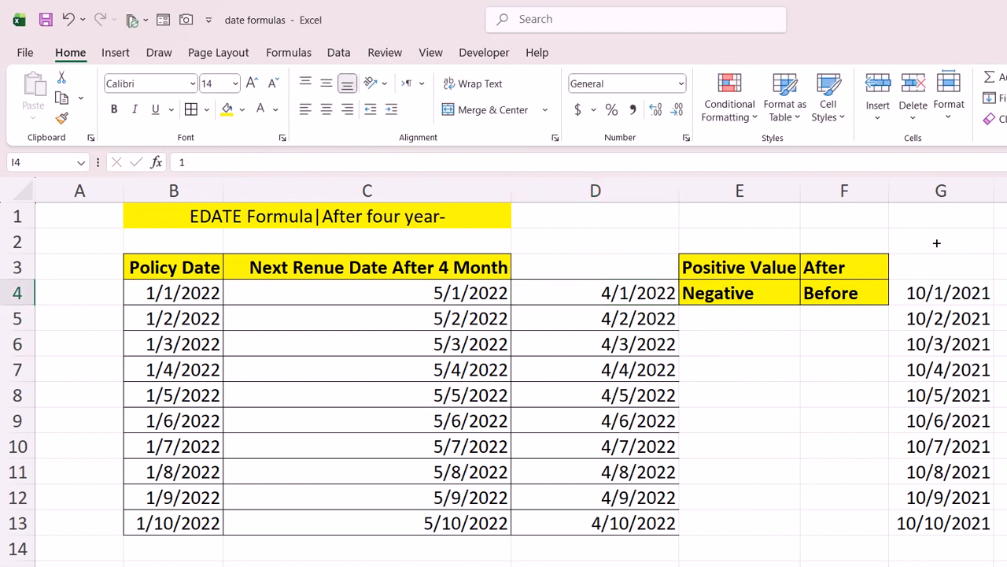
{"action": "key", "text": "ctrl+shift+Down"}
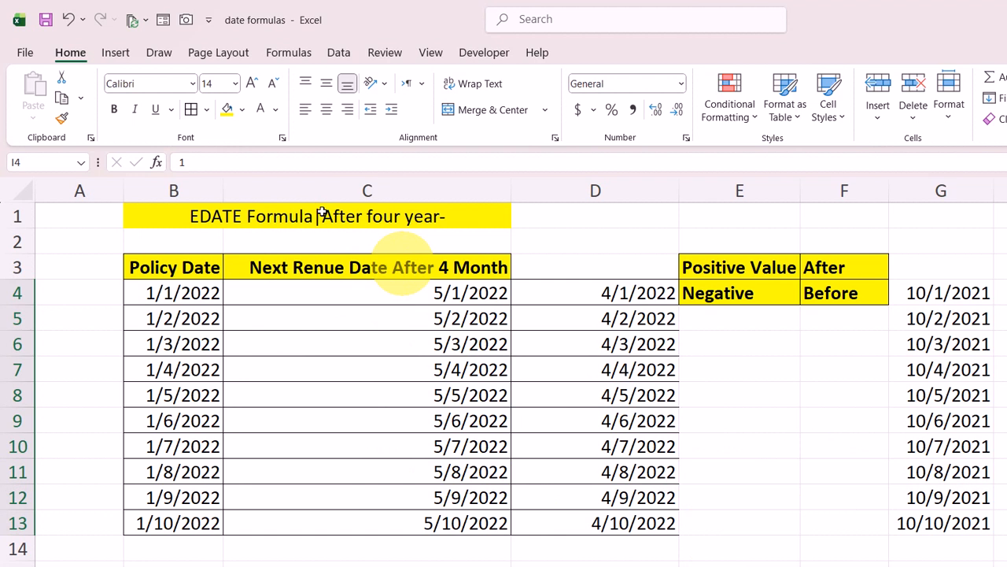
Step: Switch to the EOMONTH worksheet and format the headers in B3:C3 as bold with a yellow fill
{"action": "left_click", "coordinate": [486, 512]}
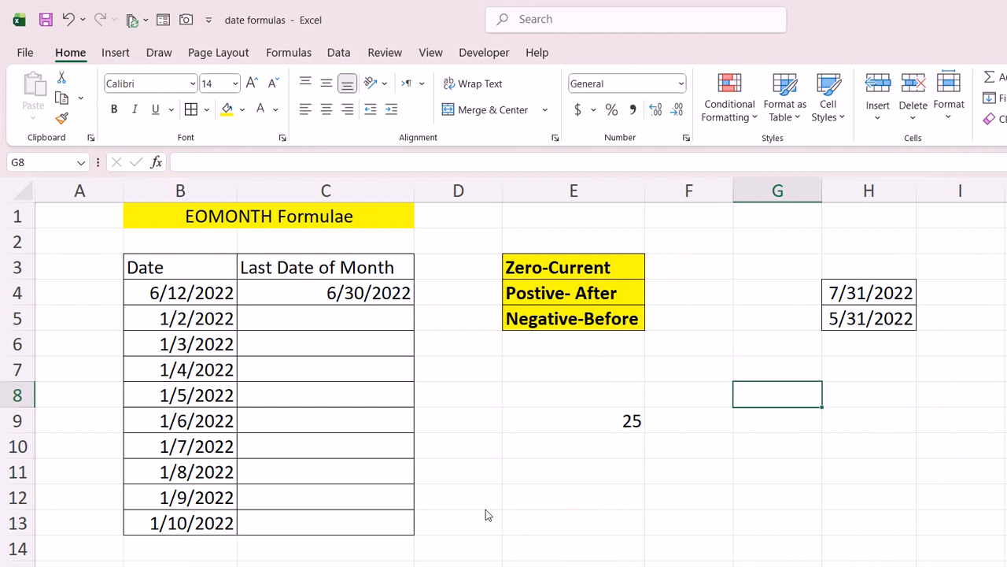
{"action": "left_click", "coordinate": [126, 266]}
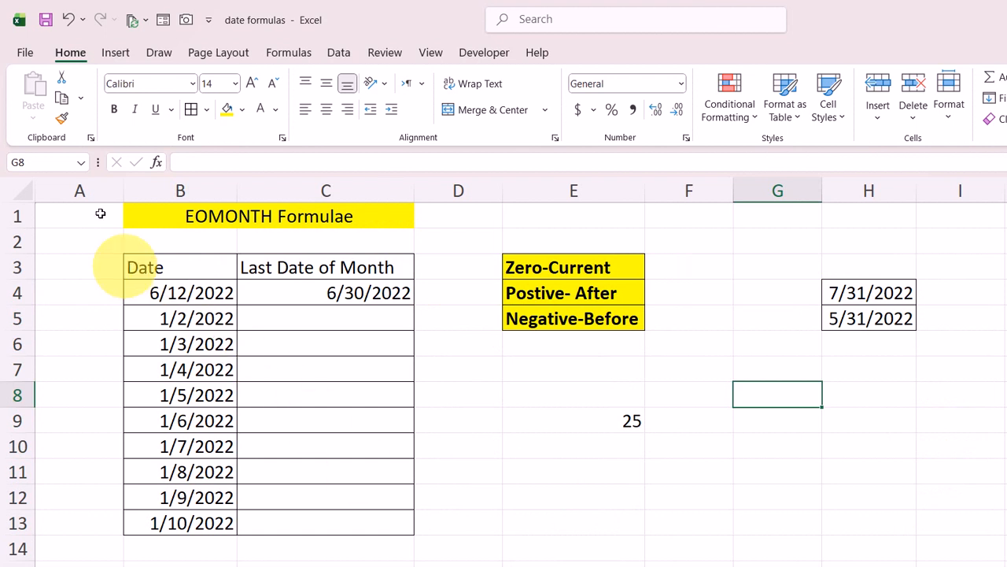
{"action": "mouse_move", "coordinate": [126, 266]}
{"action": "left_mouse_down"}
{"action": "mouse_move", "coordinate": [322, 270]}
{"action": "mouse_move", "coordinate": [204, 270]}
{"action": "mouse_move", "coordinate": [299, 268]}
{"action": "left_mouse_up"}
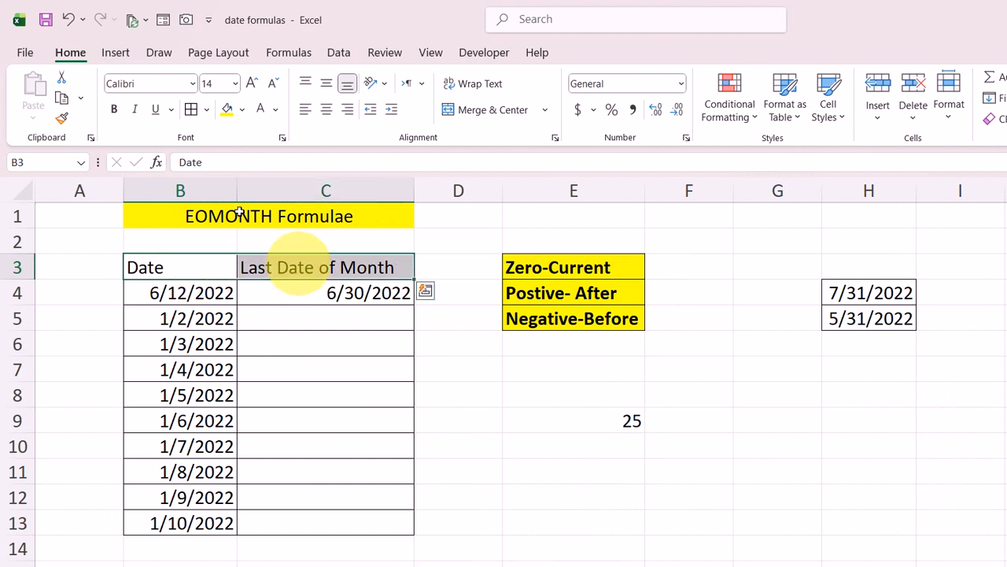
{"action": "left_click", "coordinate": [113, 109]}
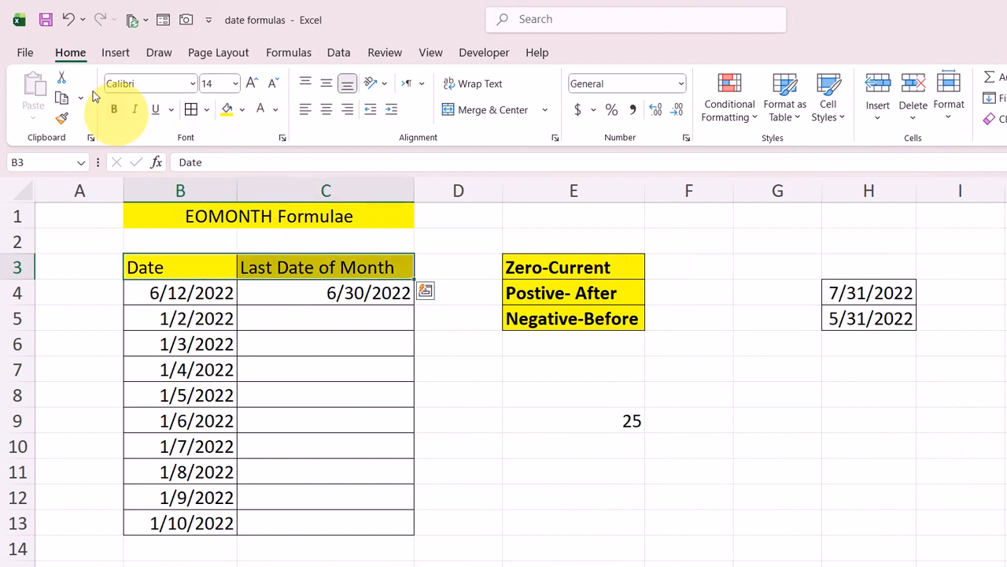
{"action": "left_click", "coordinate": [555, 447]}
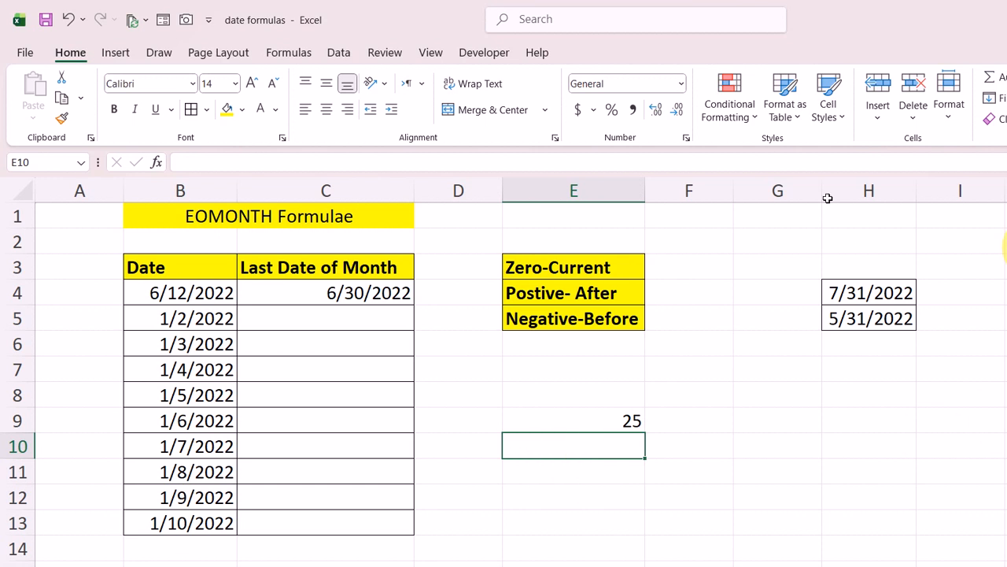
Step: Enter the date 1/1/2025 in J2 and move to K2
{"action": "left_click", "coordinate": [1006, 242]}
{"action": "type", "text": "1/"}
{"action": "type", "text": "10/2022"}
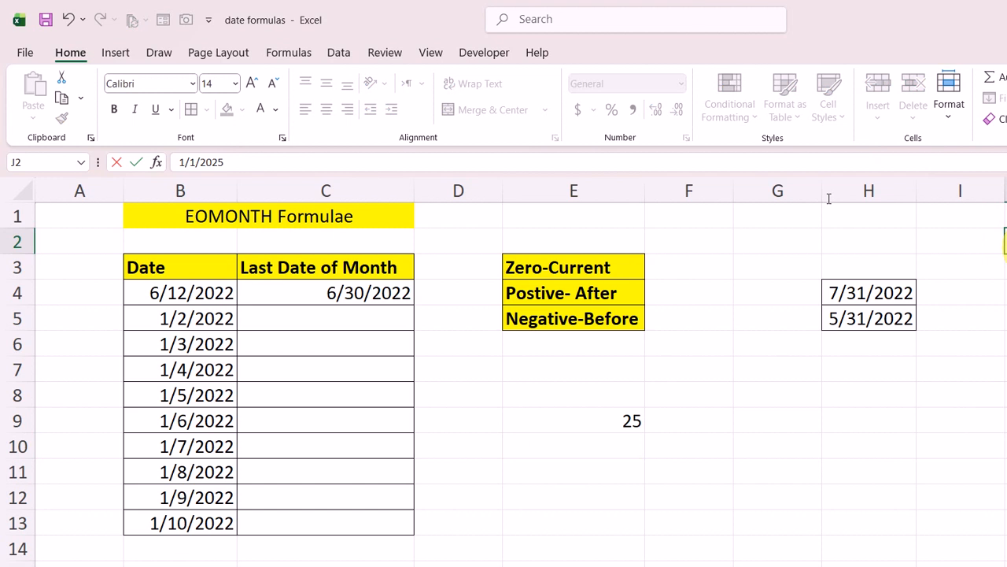
{"action": "key", "text": "Return"}
{"action": "key", "text": "Up"}
{"action": "key", "text": "Right"}
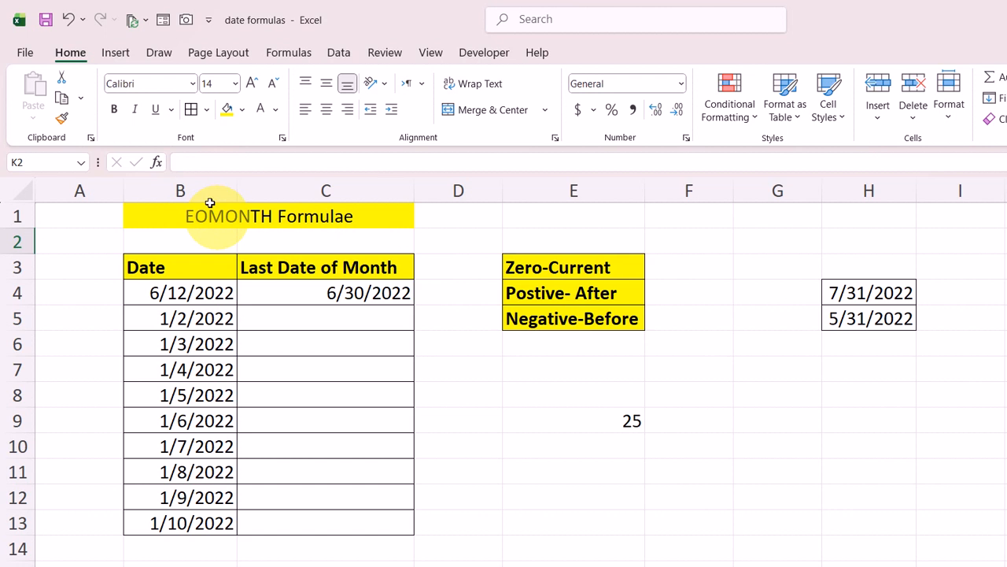
Step: Replace the contents of C4 with =EOMONTH(B4,0) to get the last day of the current month for the date in B4
{"action": "left_click", "coordinate": [369, 293]}
{"action": "key", "text": "Delete"}
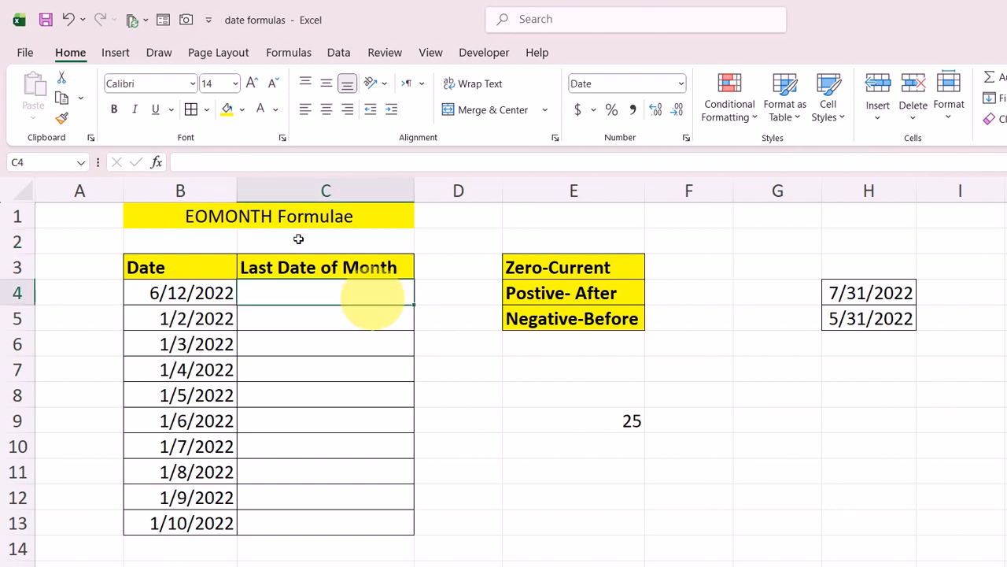
{"action": "type", "text": "=eom"}
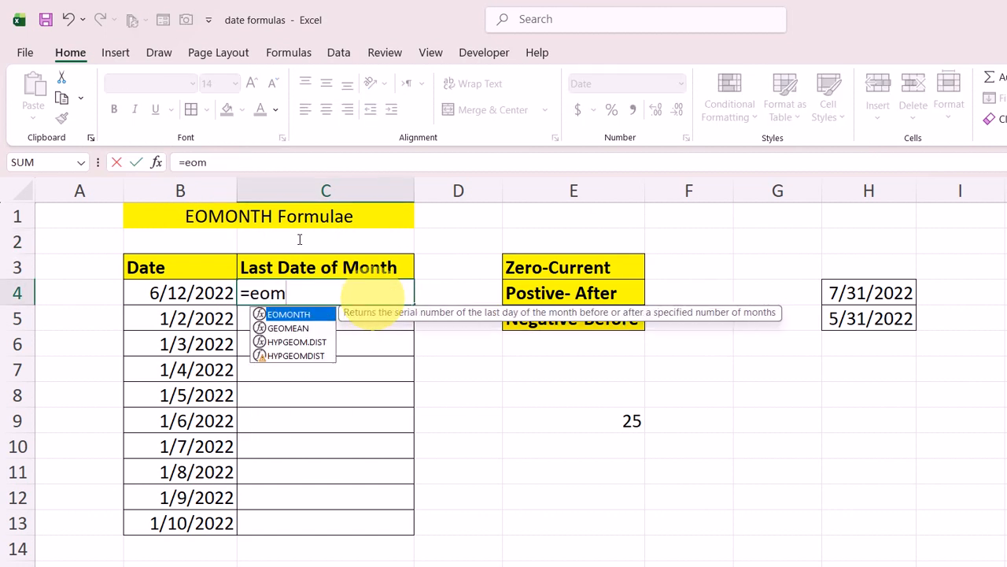
{"action": "key", "text": "Tab"}
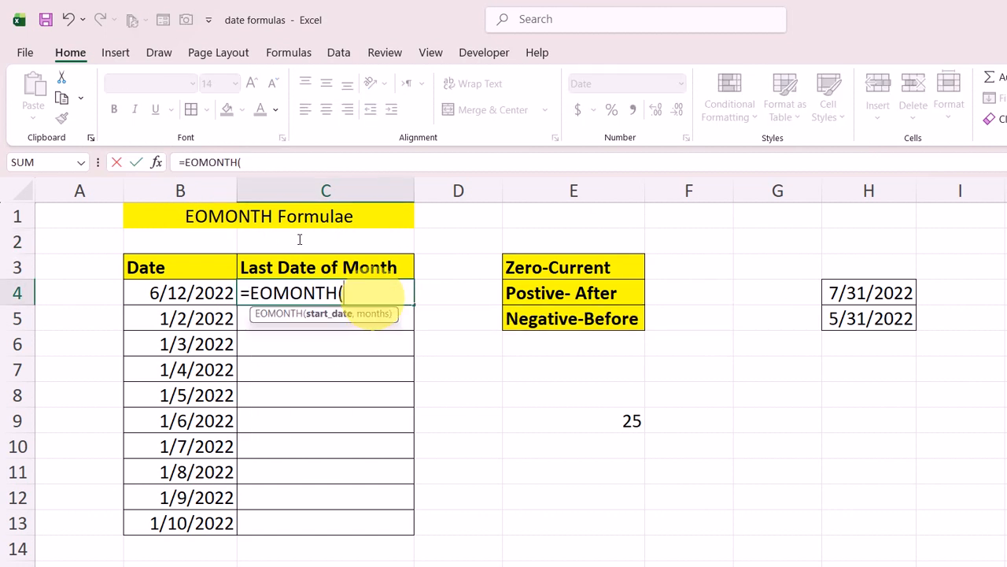
{"action": "left_click", "coordinate": [189, 293]}
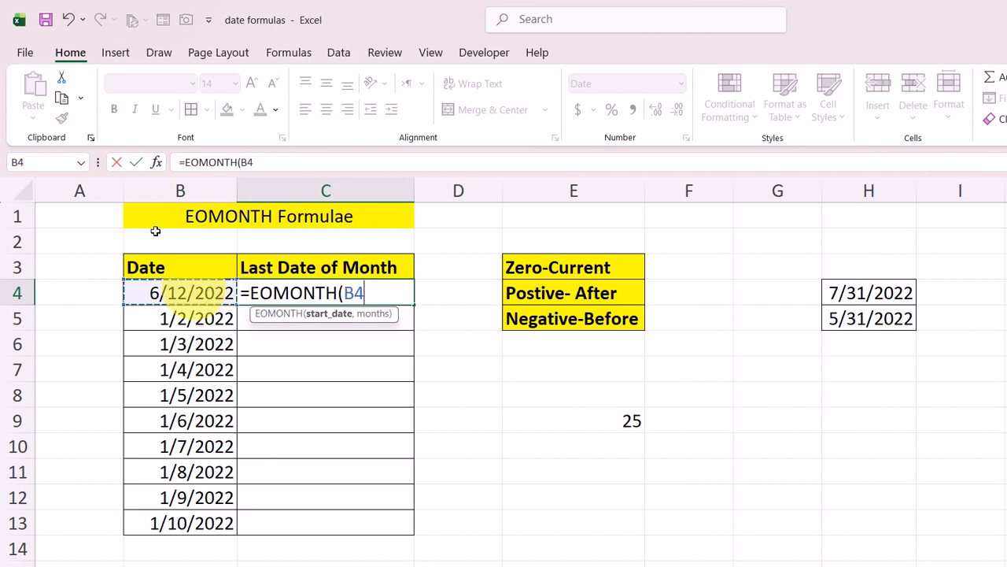
{"action": "type", "text": ","}
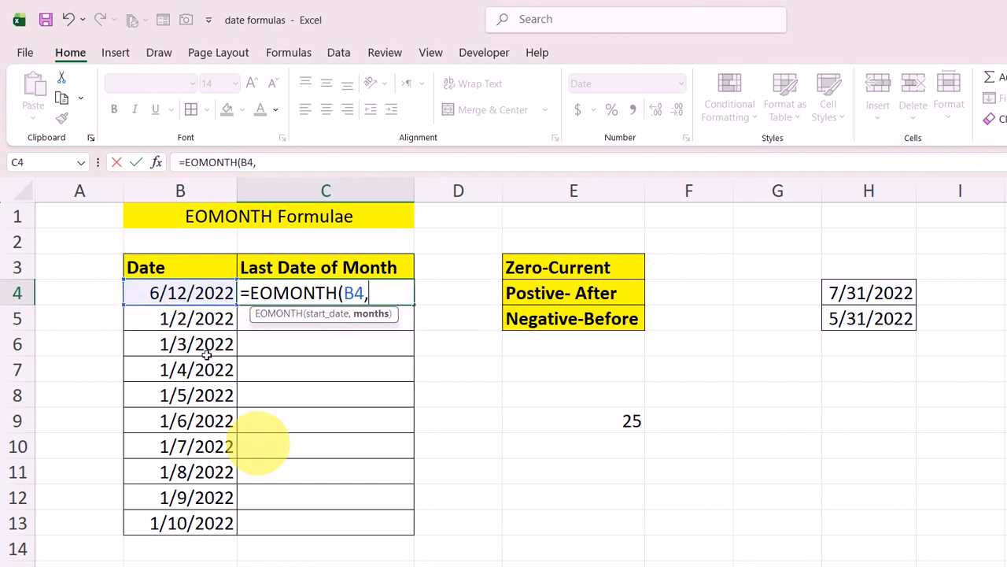
{"action": "type", "text": "0)"}
{"action": "key", "text": "Return"}
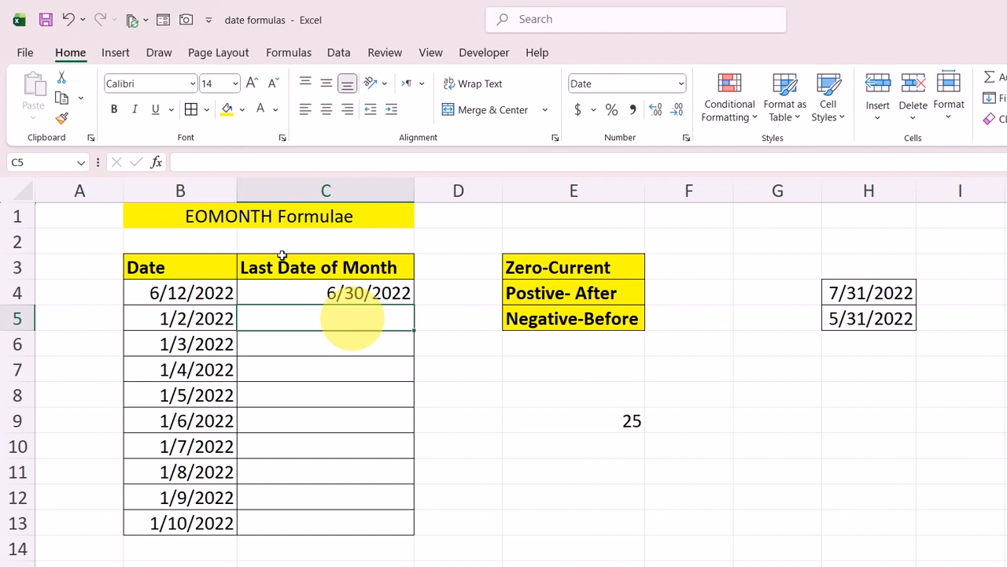
Step: Enter =EOMONTH(B4,1) in D4 to get the last day of the month after the date in B4
{"action": "left_click", "coordinate": [453, 293]}
{"action": "type", "text": "=eo"}
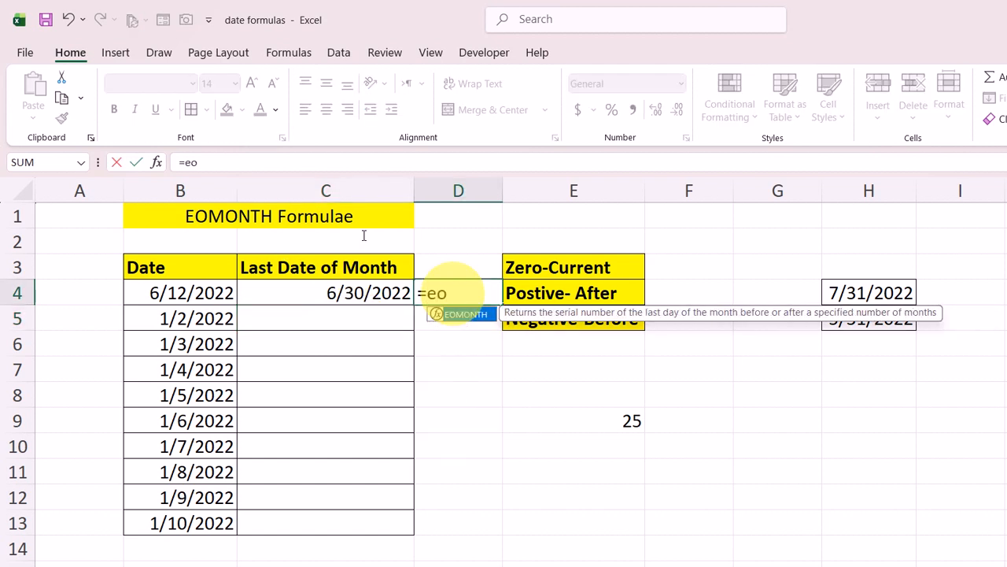
{"action": "key", "text": "Tab"}
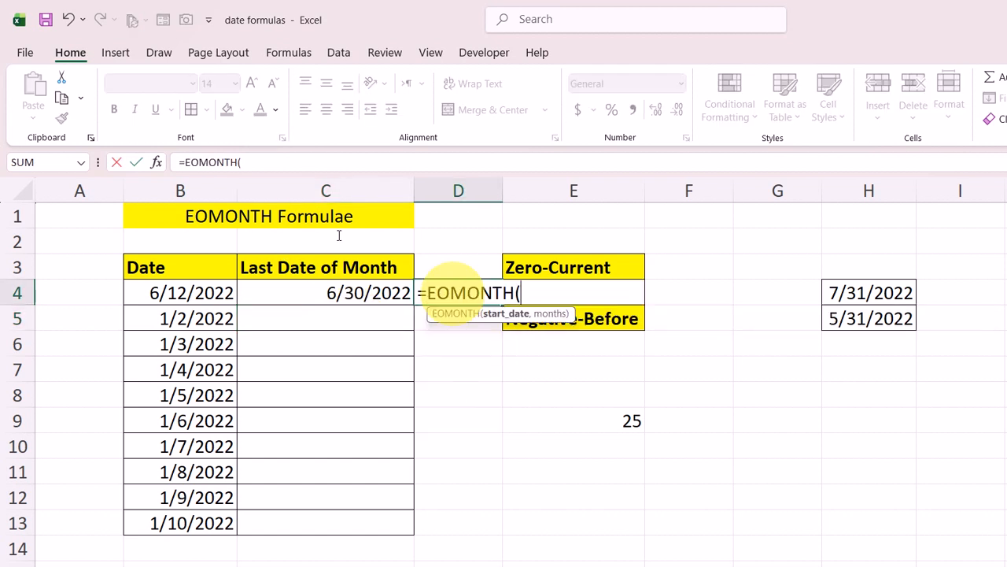
{"action": "left_click", "coordinate": [206, 293]}
{"action": "type", "text": ",1"}
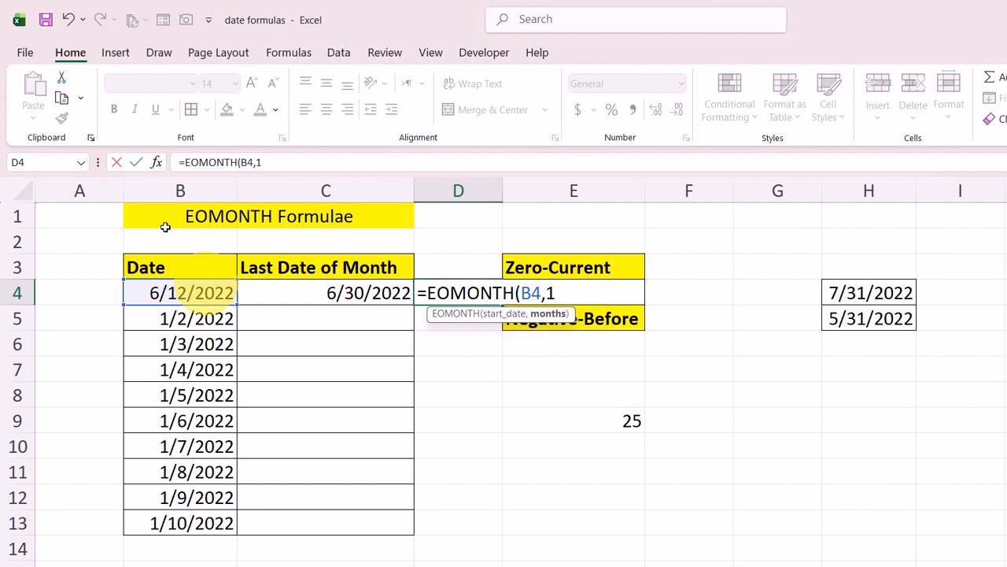
{"action": "type", "text": ")"}
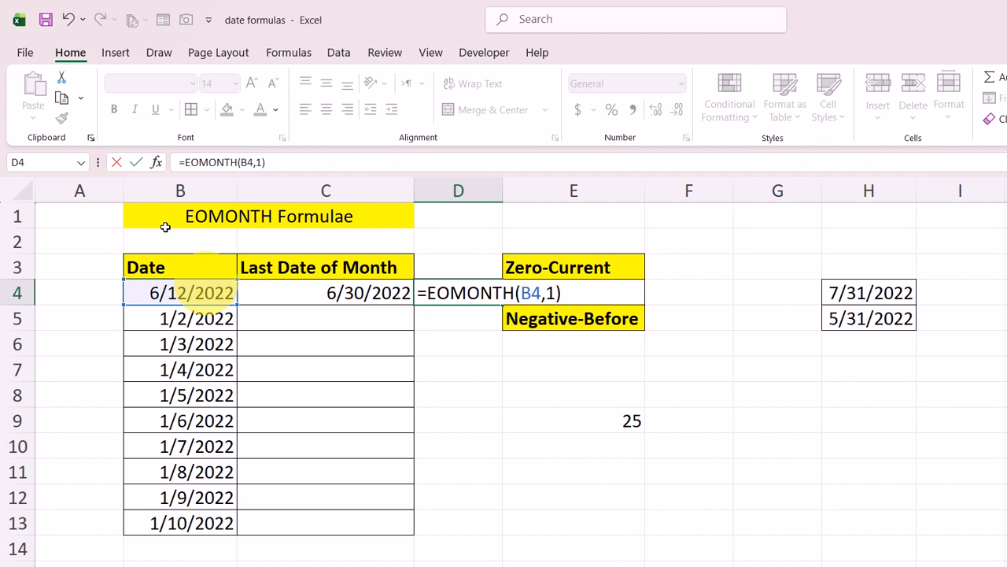
{"action": "key", "text": "Return"}
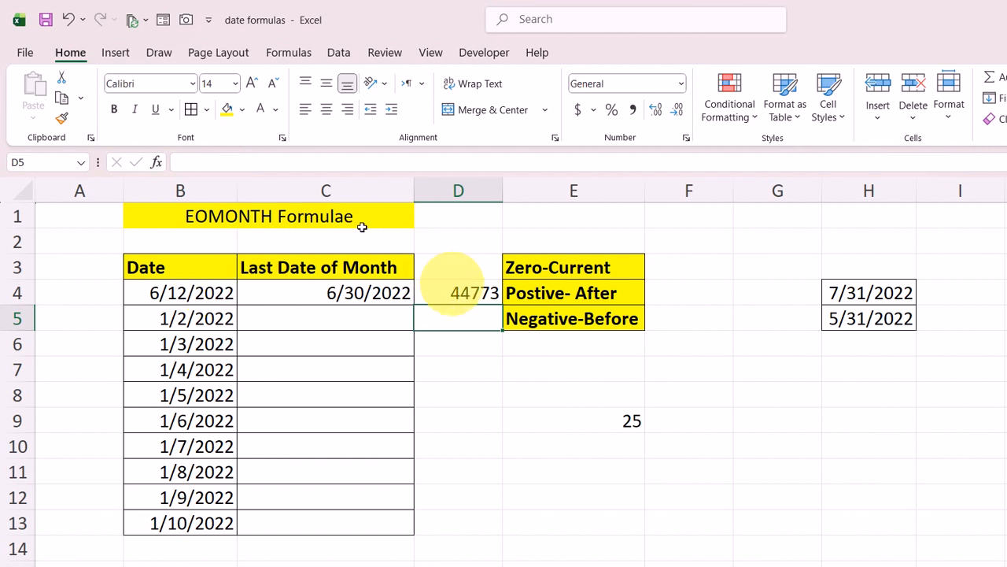
Step: Copy the date format from C4 to D4 with Format Painter and widen column D to fit its contents
{"action": "key", "text": "Up"}
{"action": "left_click", "coordinate": [366, 297]}
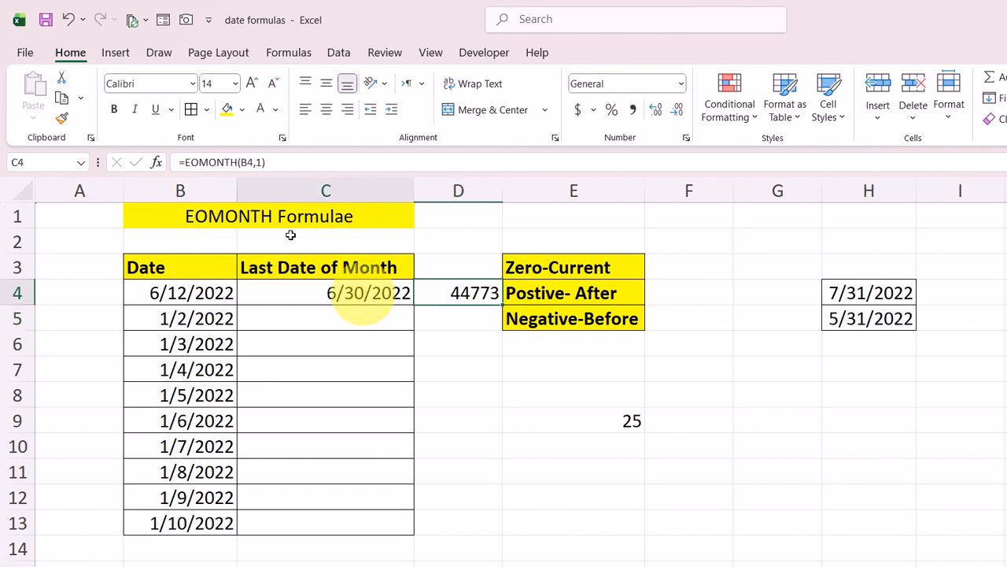
{"action": "left_click", "coordinate": [61, 118]}
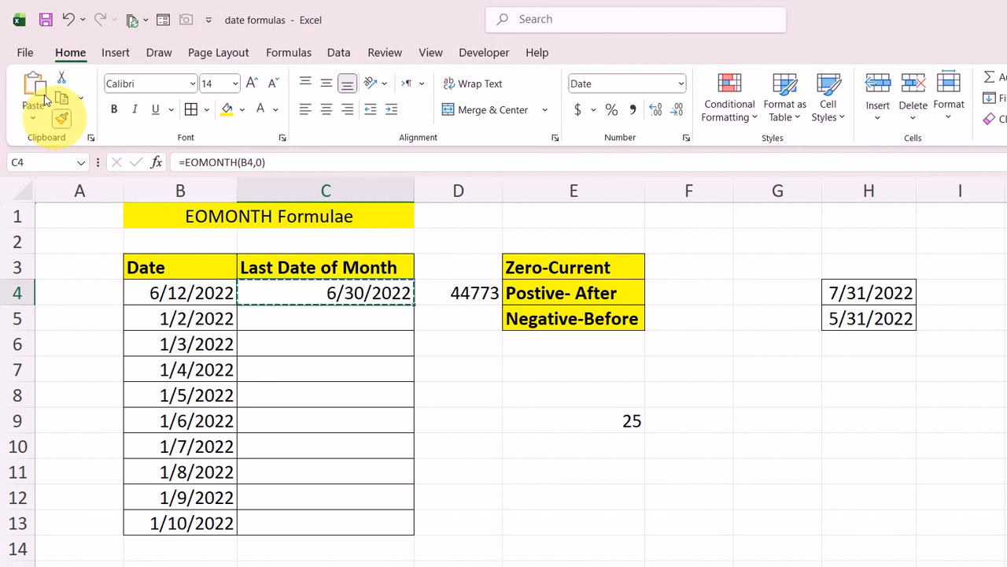
{"action": "left_click", "coordinate": [464, 292]}
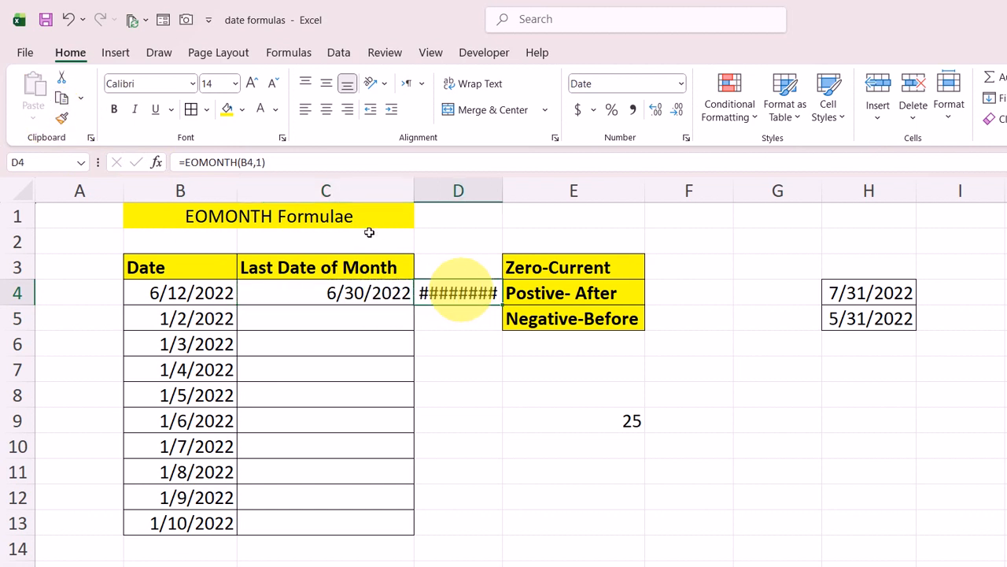
{"action": "double_click", "coordinate": [503, 191]}
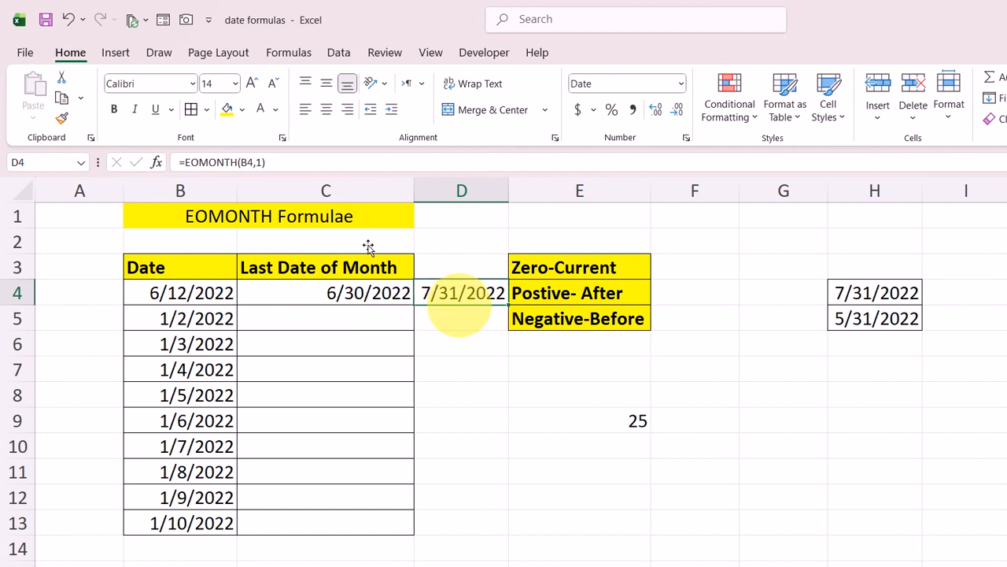
{"action": "left_click", "coordinate": [697, 295]}
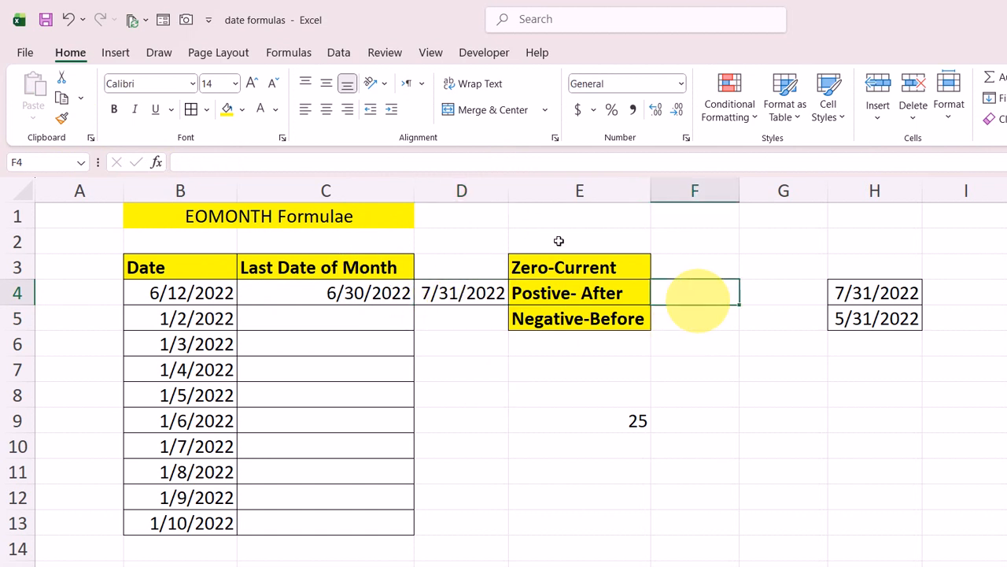
Step: Enter =EOMONTH(B4,-1) in F4 to get the last day of the month before the date in B4
{"action": "type", "text": "=eom"}
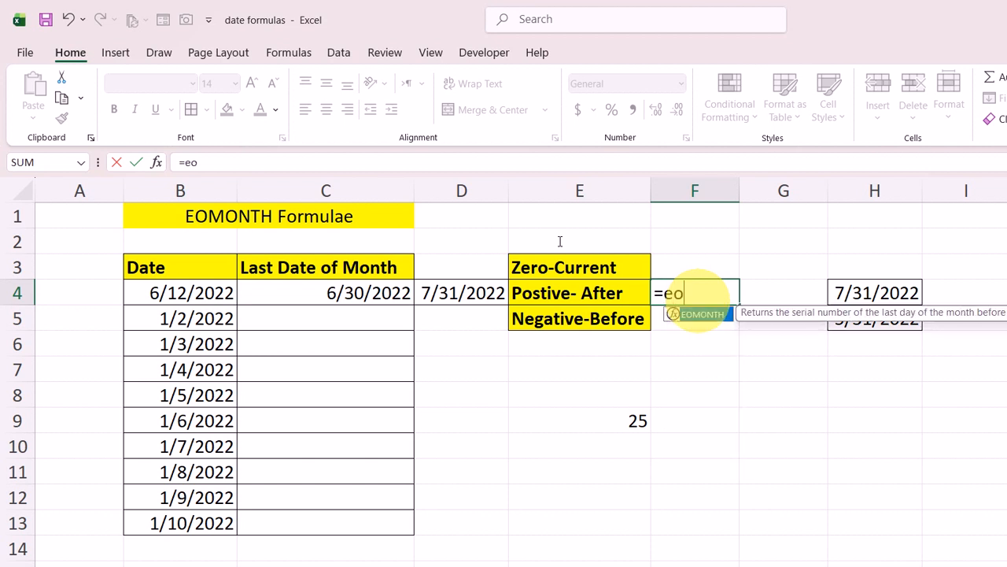
{"action": "key", "text": "Tab"}
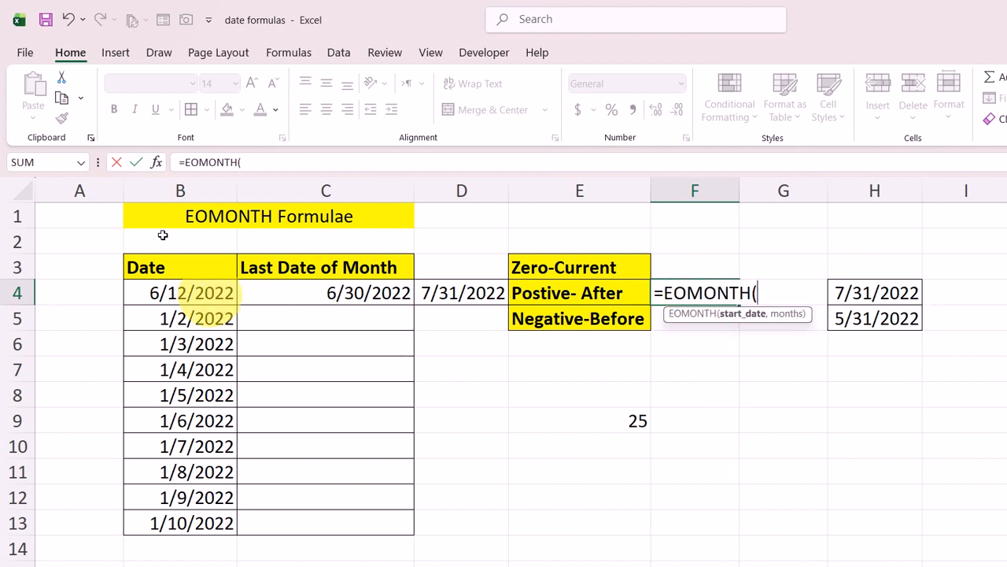
{"action": "left_click", "coordinate": [189, 293]}
{"action": "type", "text": ",-"}
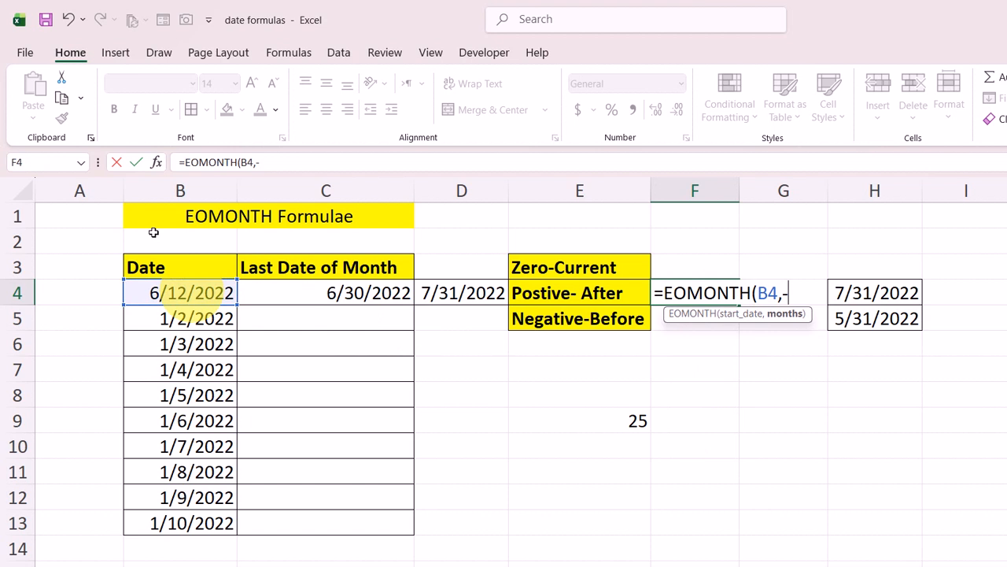
{"action": "type", "text": "1)"}
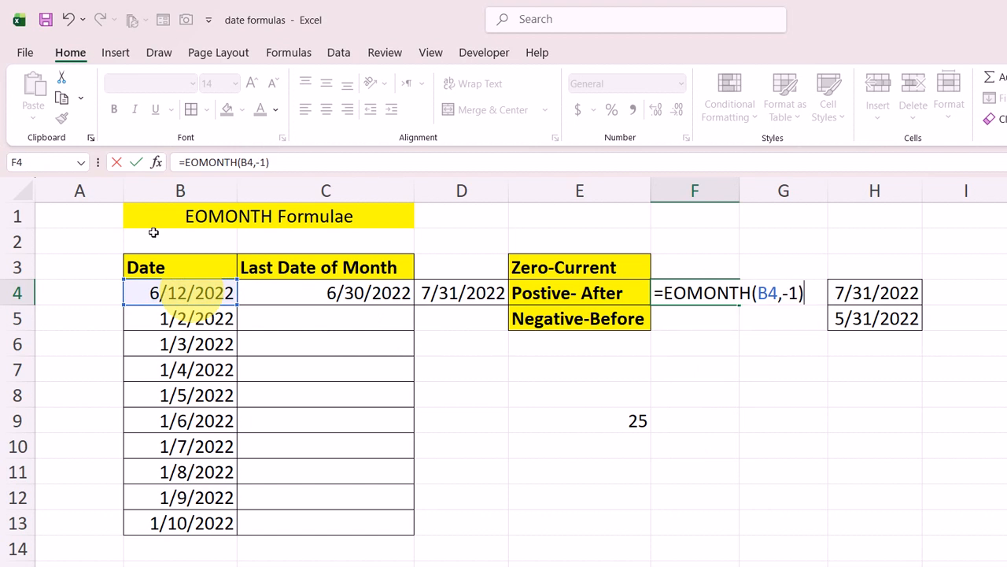
{"action": "key", "text": "Return"}
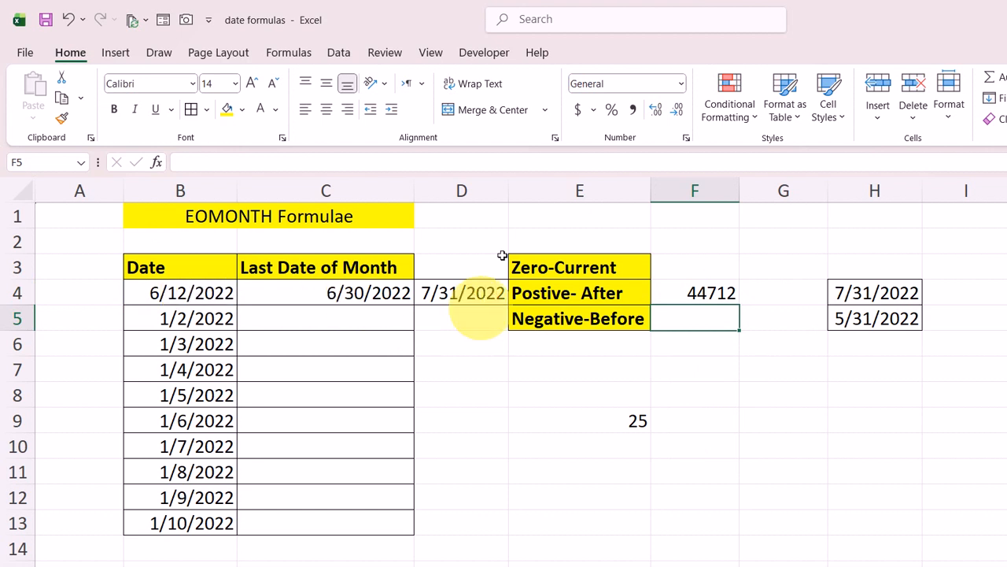
Step: Copy the date format from D4 to F4 with Format Painter and widen column F to fit its contents
{"action": "key", "text": "Up"}
{"action": "left_click", "coordinate": [437, 293]}
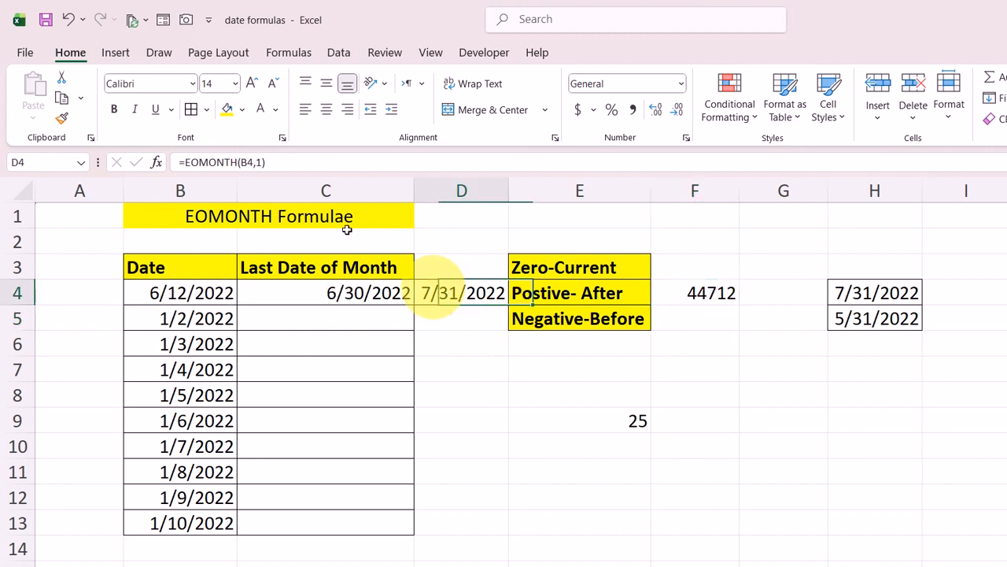
{"action": "left_click", "coordinate": [62, 114]}
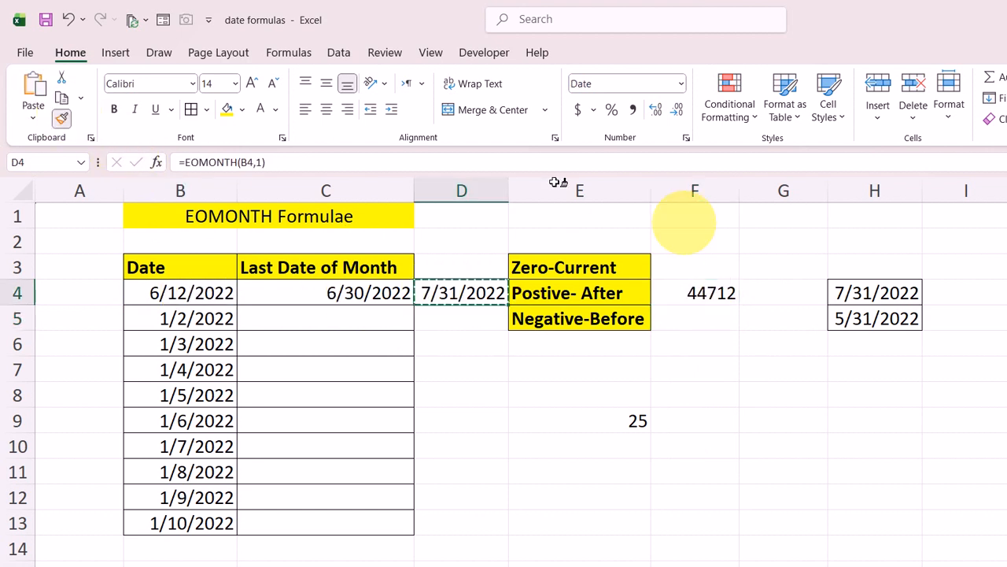
{"action": "left_click", "coordinate": [693, 291]}
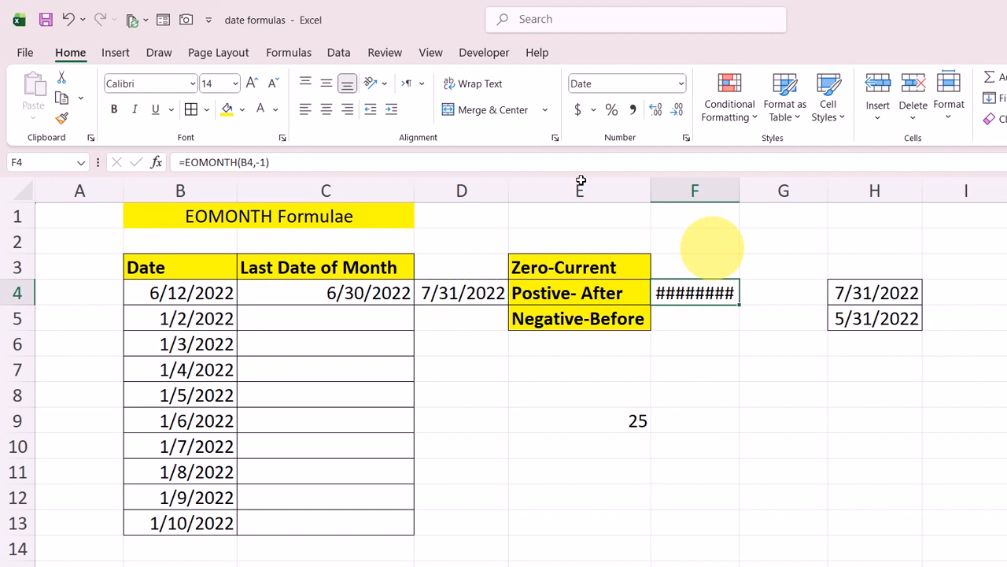
{"action": "double_click", "coordinate": [740, 191]}
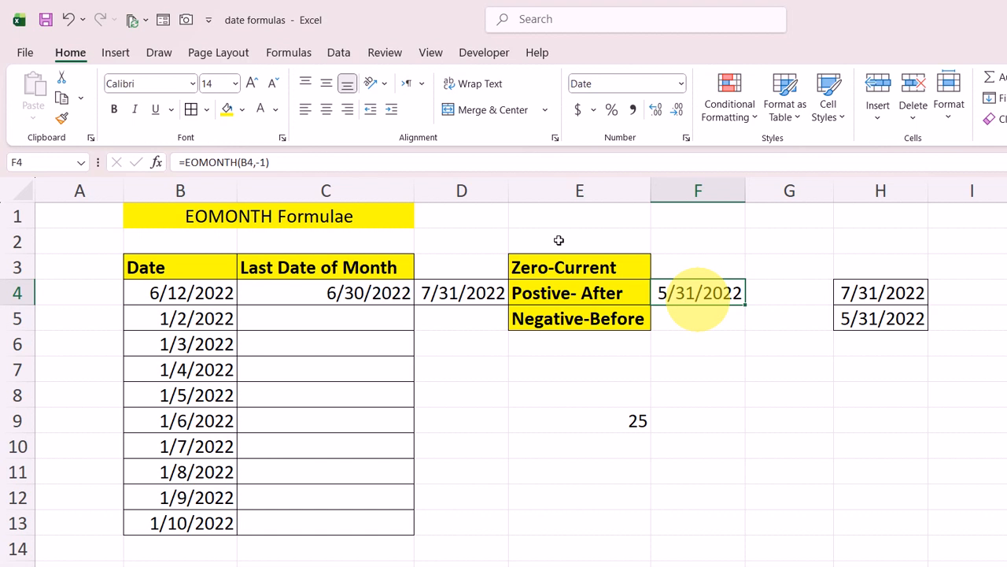
Step: Switch to the worksheet with the employee joining dates and fit column C to its contents
{"action": "left_click", "coordinate": [545, 505]}
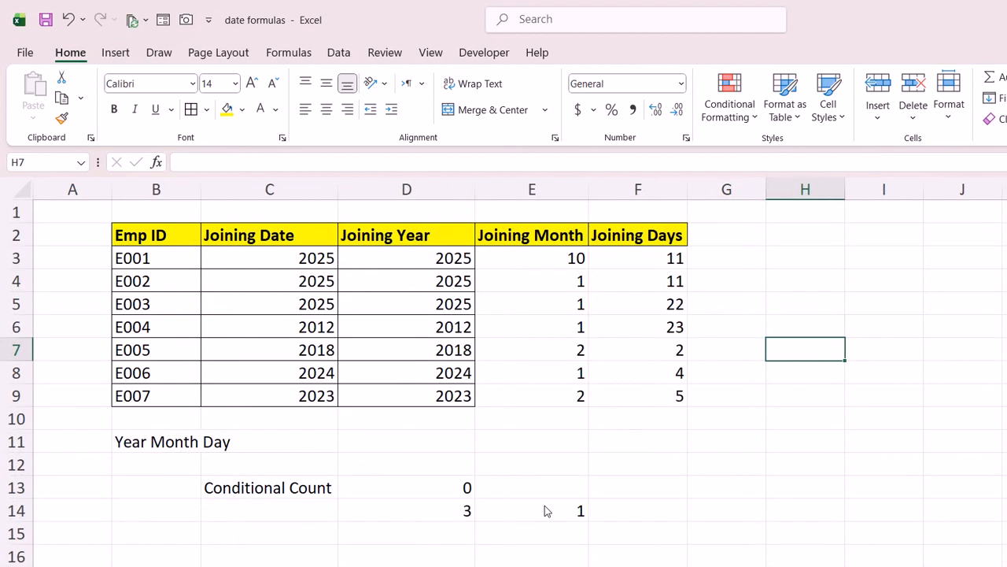
{"action": "double_click", "coordinate": [338, 190]}
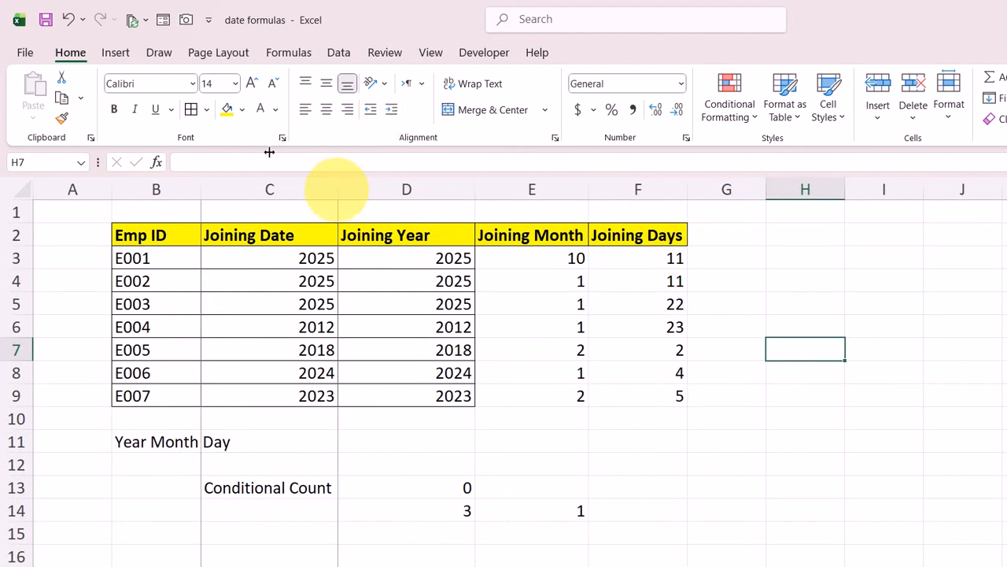
{"action": "mouse_move", "coordinate": [337, 190]}
{"action": "left_mouse_down"}
{"action": "mouse_move", "coordinate": [302, 191]}
{"action": "mouse_move", "coordinate": [326, 187]}
{"action": "left_mouse_up"}
{"action": "left_click_drag", "start_coordinate": [276, 260], "coordinate": [404, 401]}
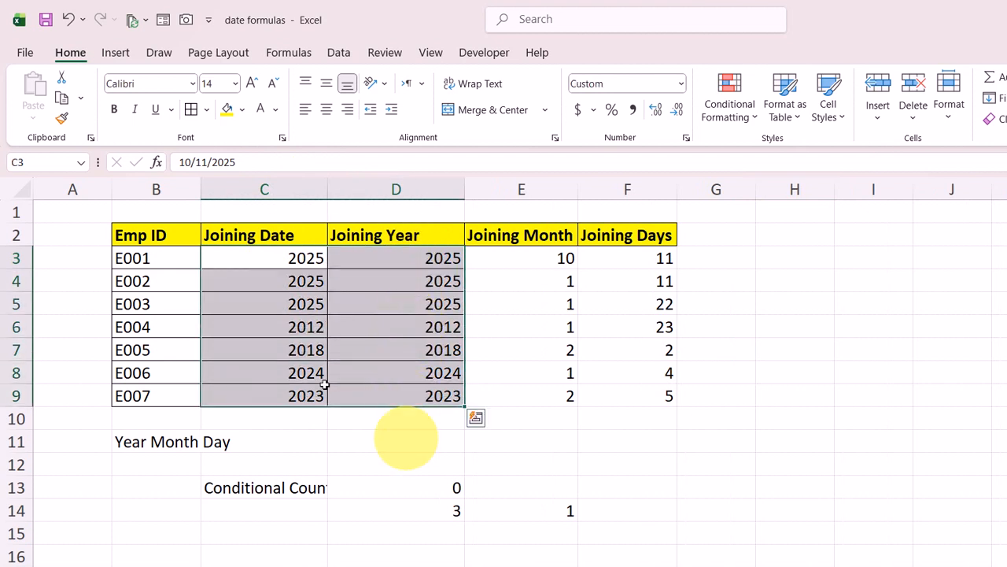
{"action": "left_click", "coordinate": [400, 533]}
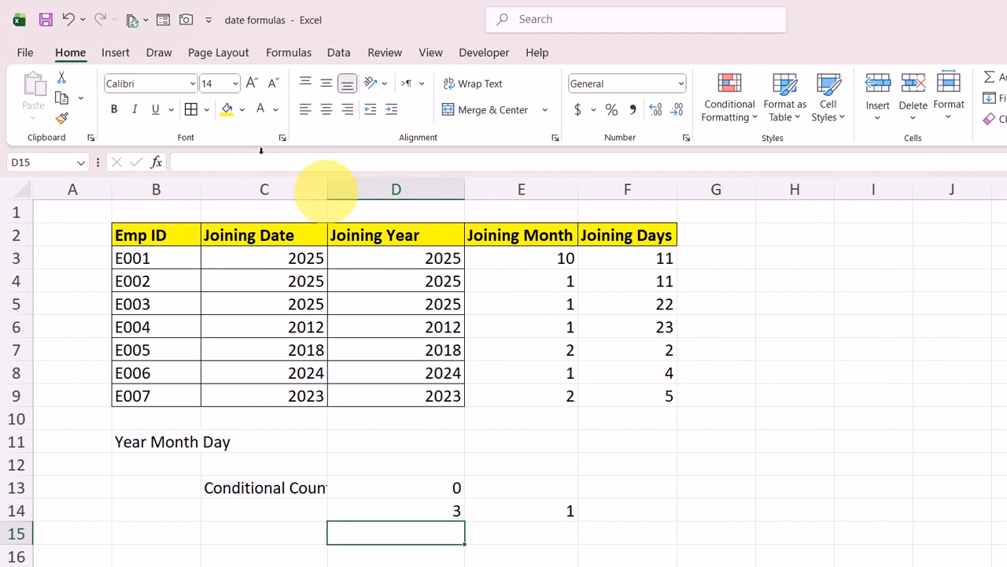
{"action": "double_click", "coordinate": [327, 189]}
Step: Clear D13:E14 and enter =COUNTIF(C3:C9,2025) in D13 to count 2025 in the Joining Date column
{"action": "left_click_drag", "start_coordinate": [431, 488], "coordinate": [540, 517]}
{"action": "key", "text": "Delete"}
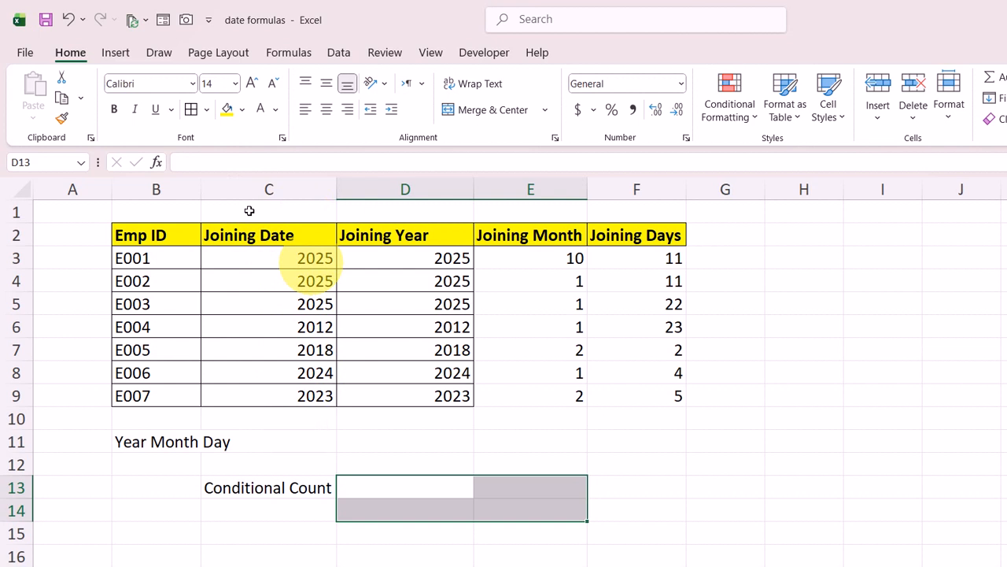
{"action": "left_click", "coordinate": [417, 482]}
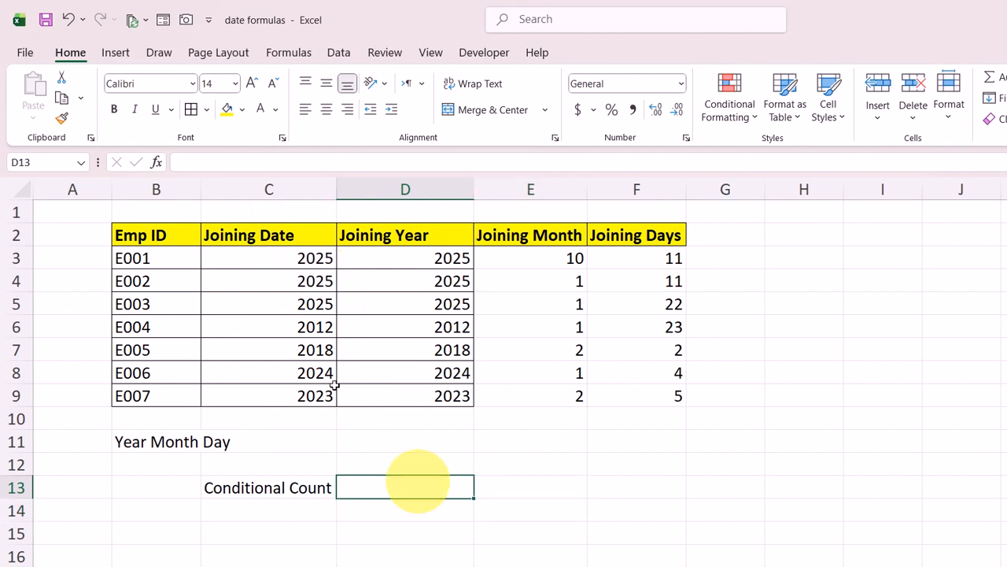
{"action": "type", "text": "c"}
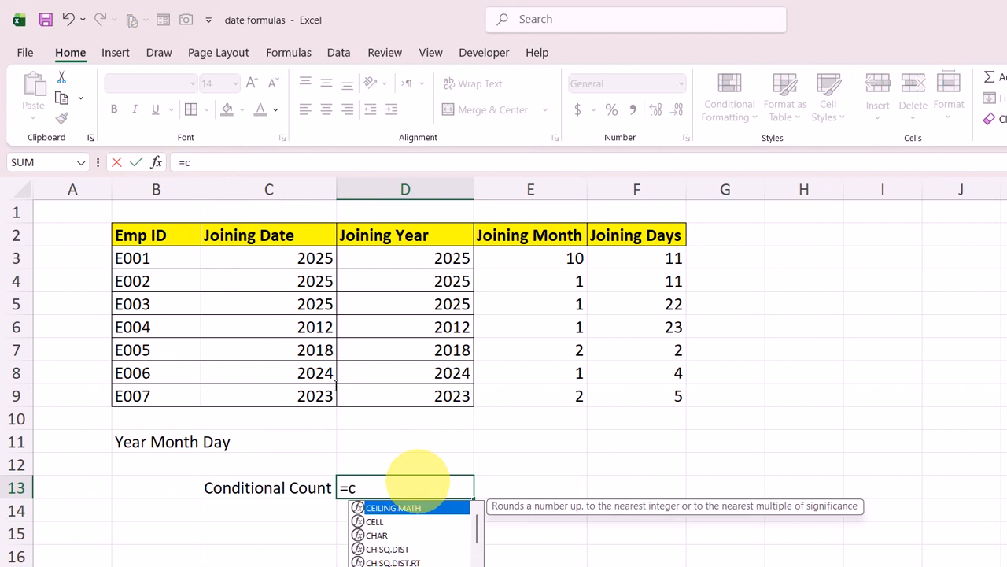
{"action": "type", "text": "ountif"}
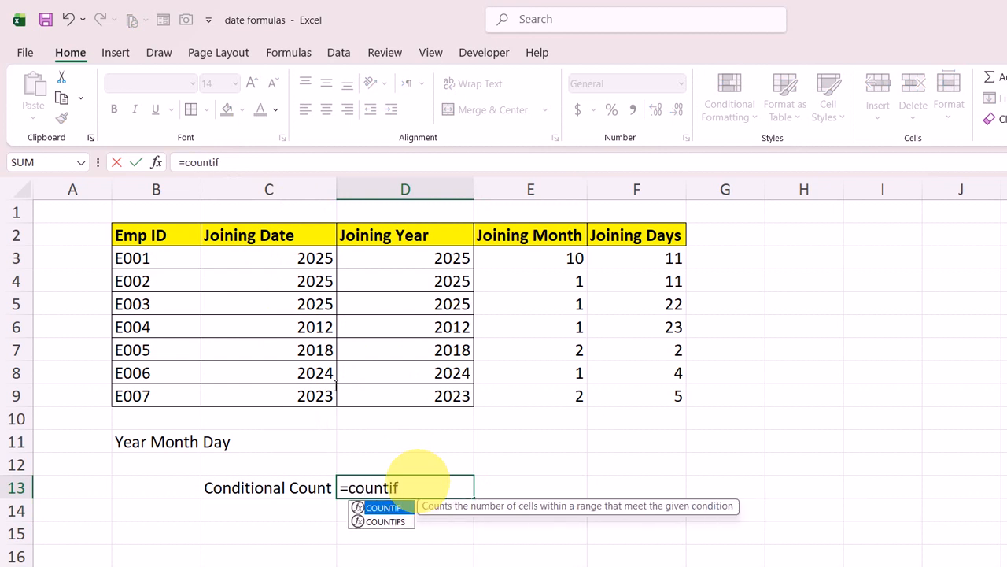
{"action": "key", "text": "Tab"}
{"action": "left_click_drag", "start_coordinate": [236, 258], "coordinate": [236, 396]}
{"action": "left_click_drag", "start_coordinate": [225, 325], "coordinate": [274, 386]}
{"action": "type", "text": ","}
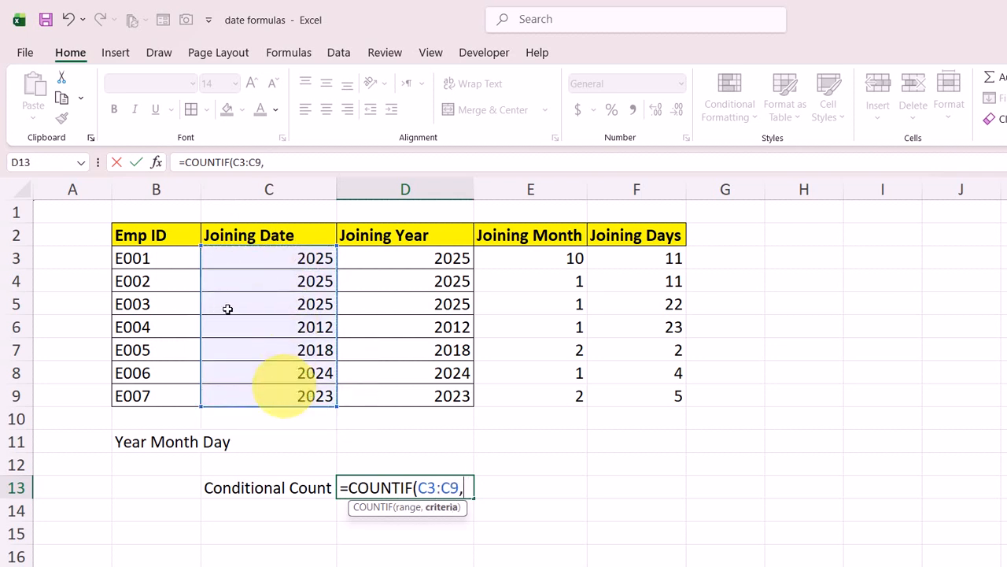
{"action": "type", "text": "2025)"}
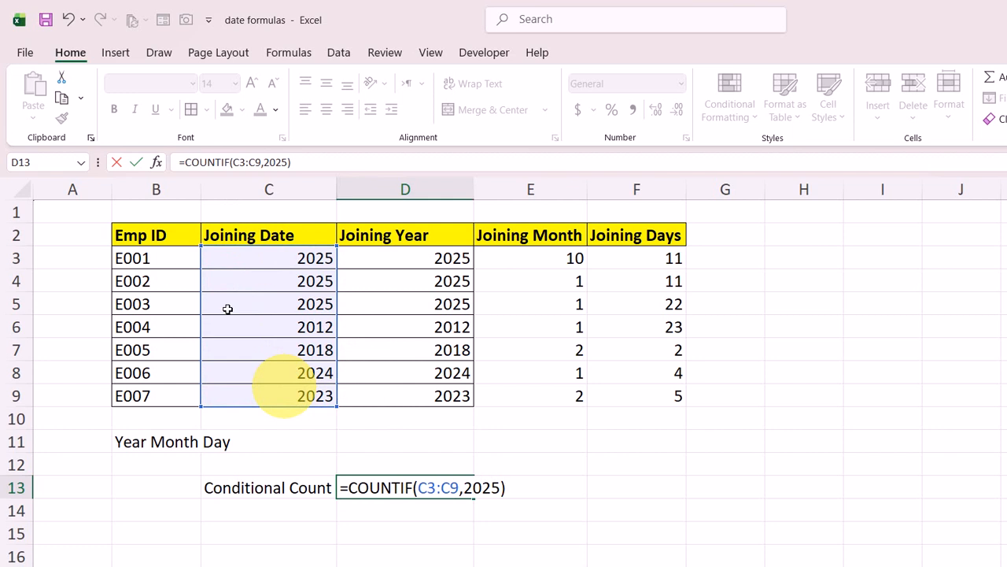
{"action": "key", "text": "Return"}
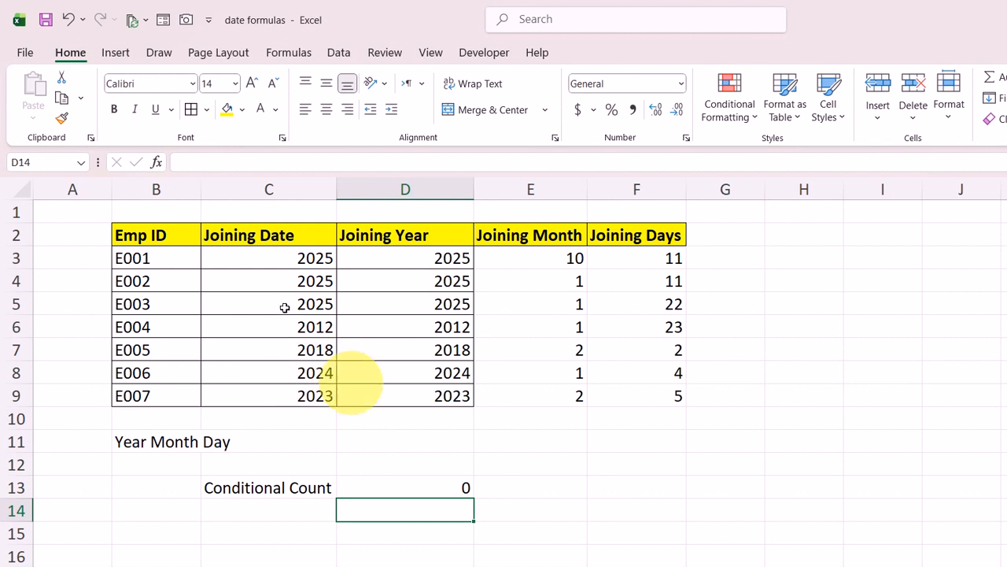
Step: Enter =COUNTIF(D3:D9,2025) in E13 to count 2025 in the Joining Year column
{"action": "left_click", "coordinate": [534, 492]}
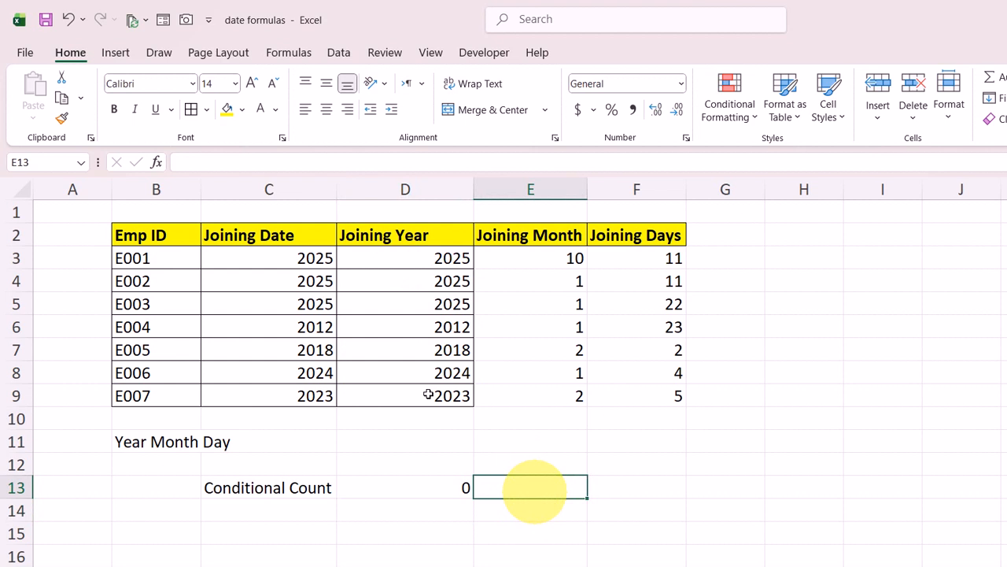
{"action": "type", "text": "=countif"}
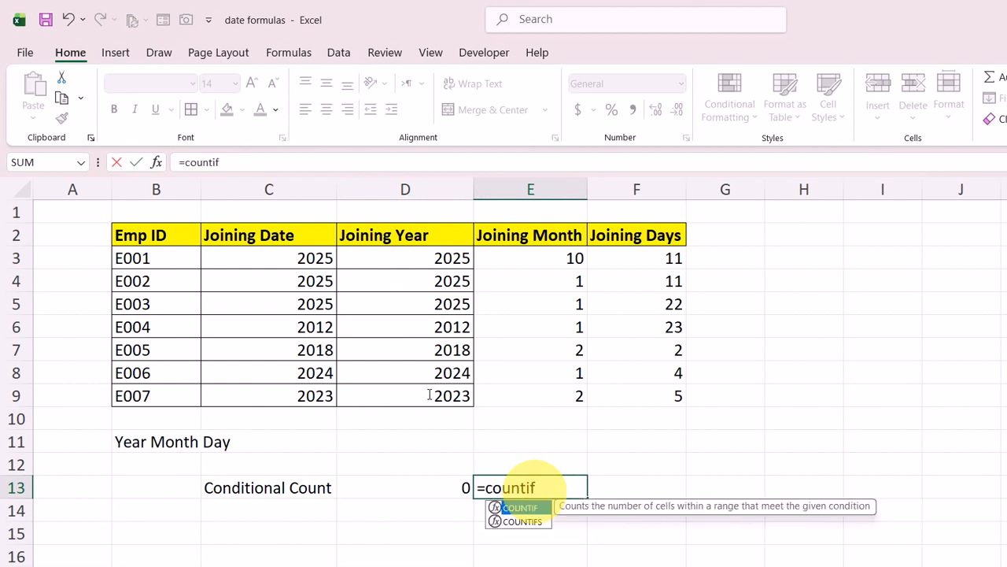
{"action": "key", "text": "Tab"}
{"action": "left_click_drag", "start_coordinate": [443, 265], "coordinate": [426, 387]}
{"action": "type", "text": ","}
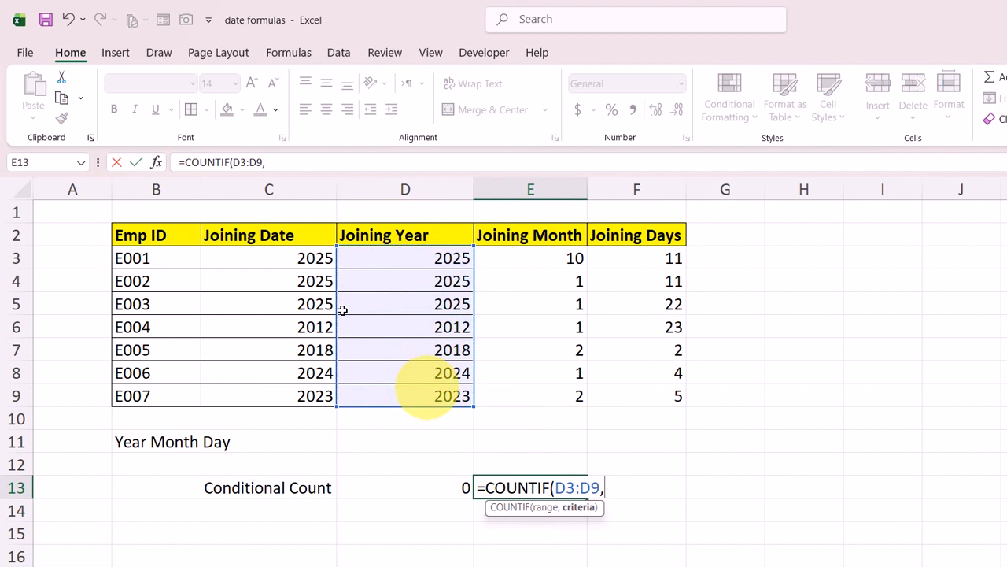
{"action": "type", "text": "2025)"}
{"action": "key", "text": "Return"}
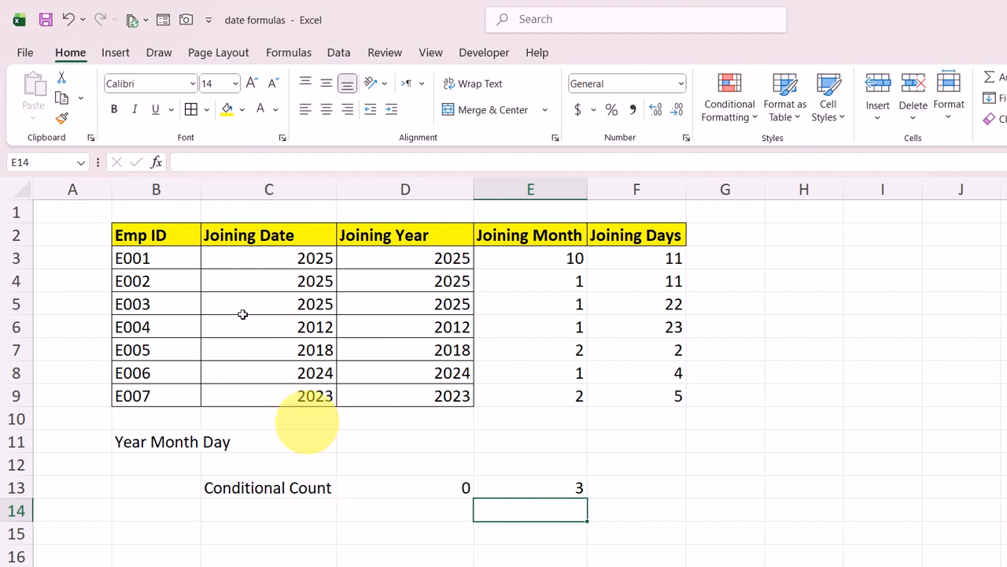
Step: Examine the full date stored in C3 and the formula behind the joining year in D3
{"action": "left_click", "coordinate": [268, 254]}
{"action": "left_click", "coordinate": [247, 161]}
{"action": "left_click_drag", "start_coordinate": [247, 162], "coordinate": [179, 162]}
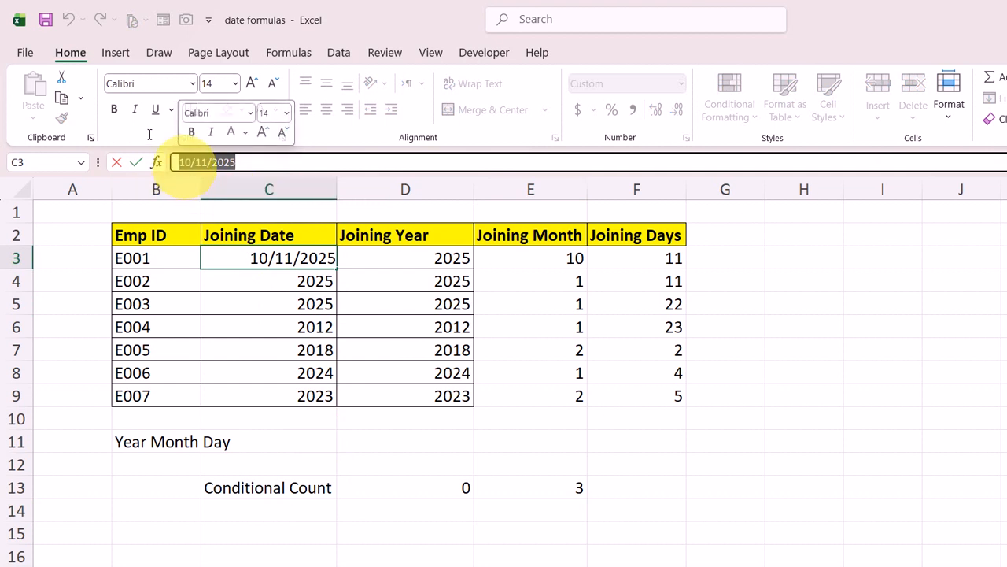
{"action": "key", "text": "Escape"}
{"action": "left_click", "coordinate": [290, 264]}
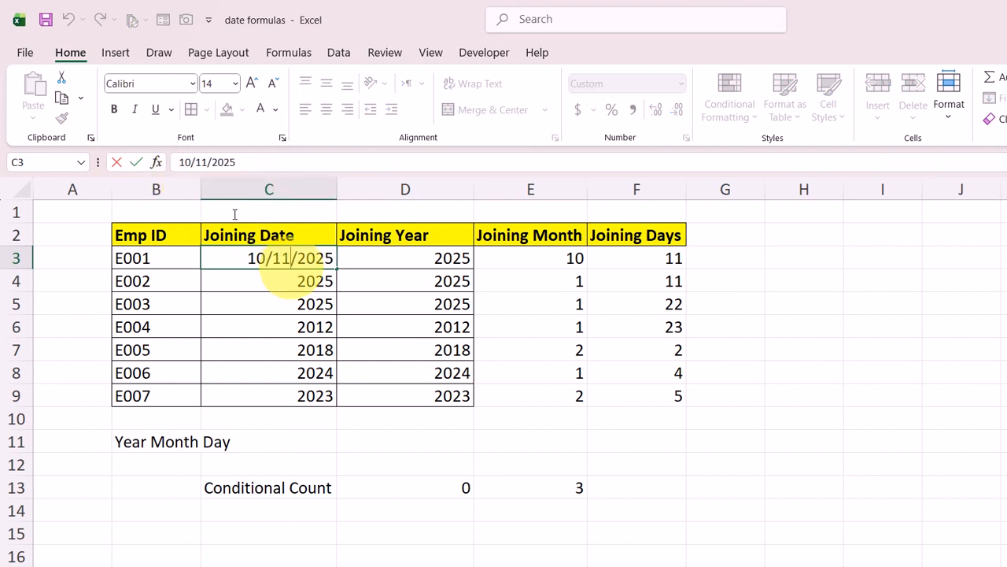
{"action": "left_click", "coordinate": [378, 260]}
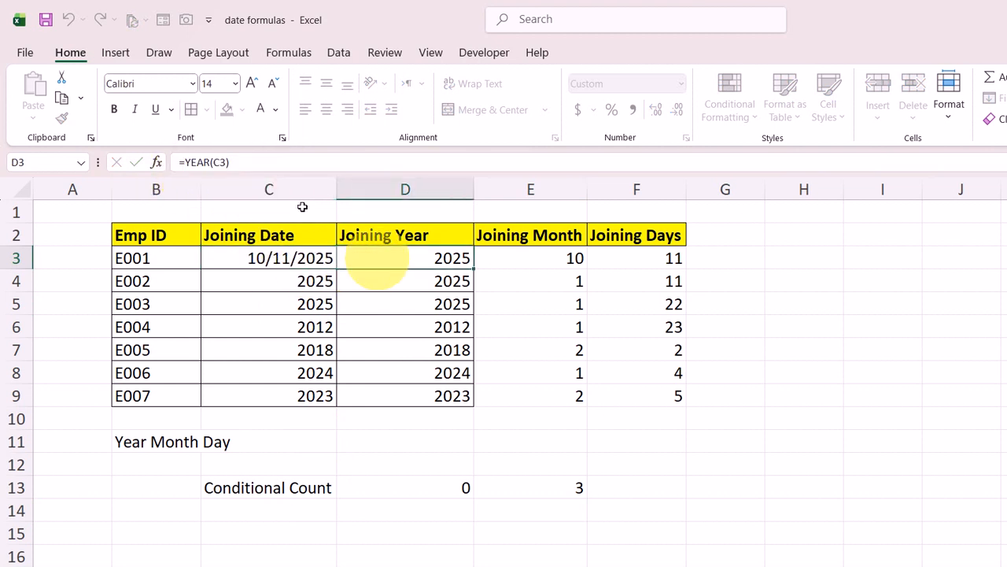
Step: Check the custom number format applied to the joining dates in C3:C9
{"action": "left_click_drag", "start_coordinate": [303, 262], "coordinate": [315, 397]}
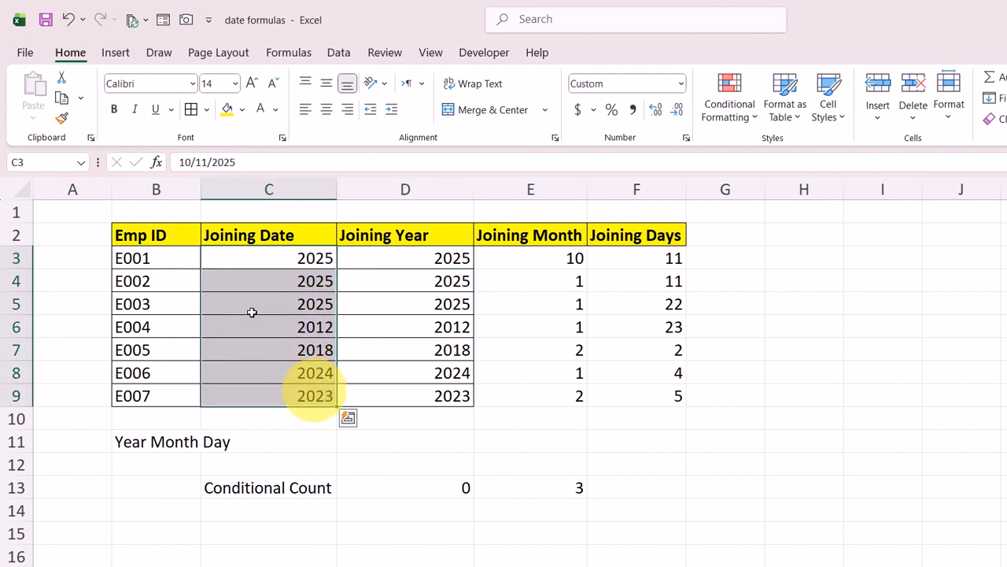
{"action": "key", "text": "ctrl+1"}
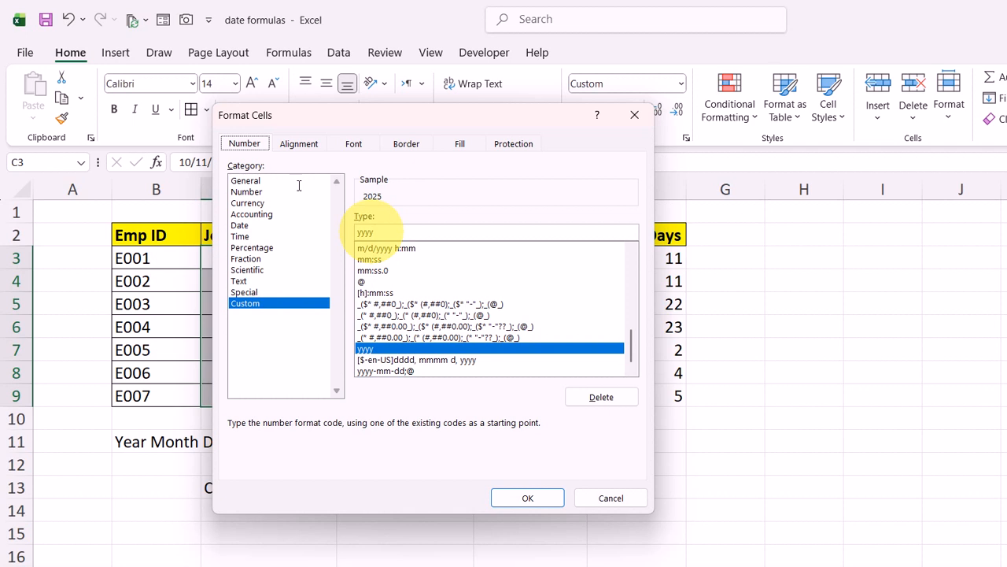
{"action": "left_click", "coordinate": [527, 498]}
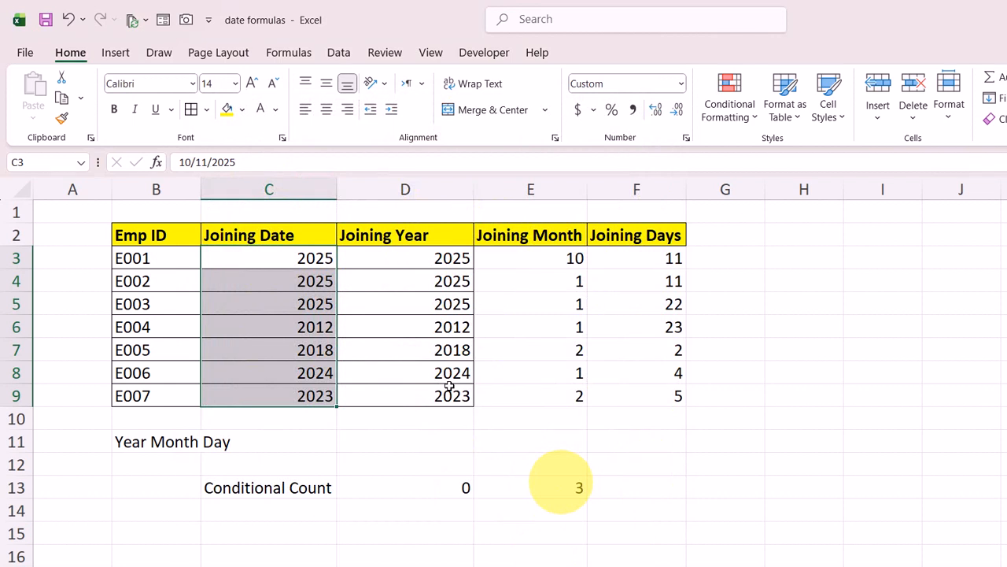
Step: Clear D3:F9 and enter =YEAR(C3) in D3 to extract the first employee's joining year
{"action": "left_click_drag", "start_coordinate": [405, 258], "coordinate": [636, 397]}
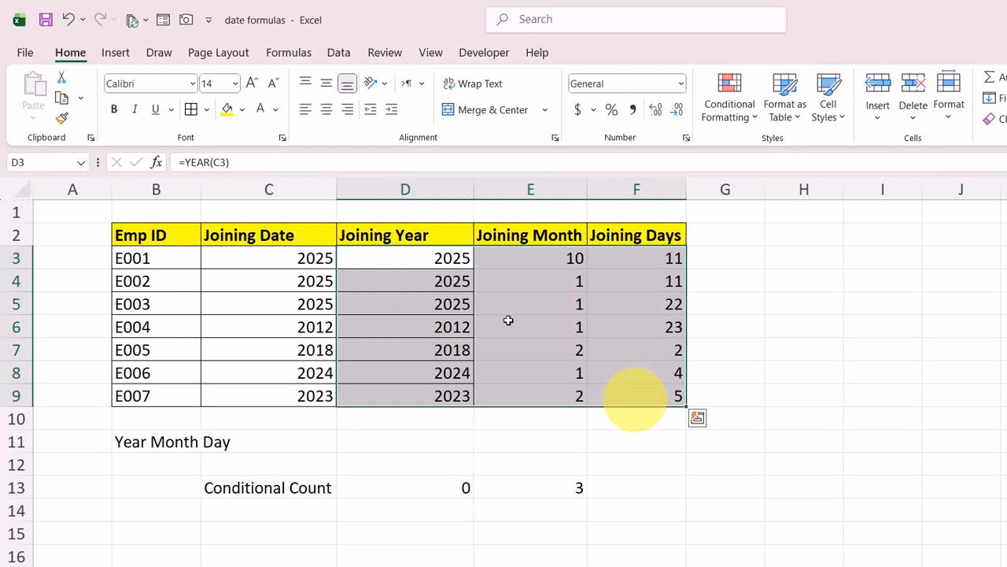
{"action": "key", "text": "Delete"}
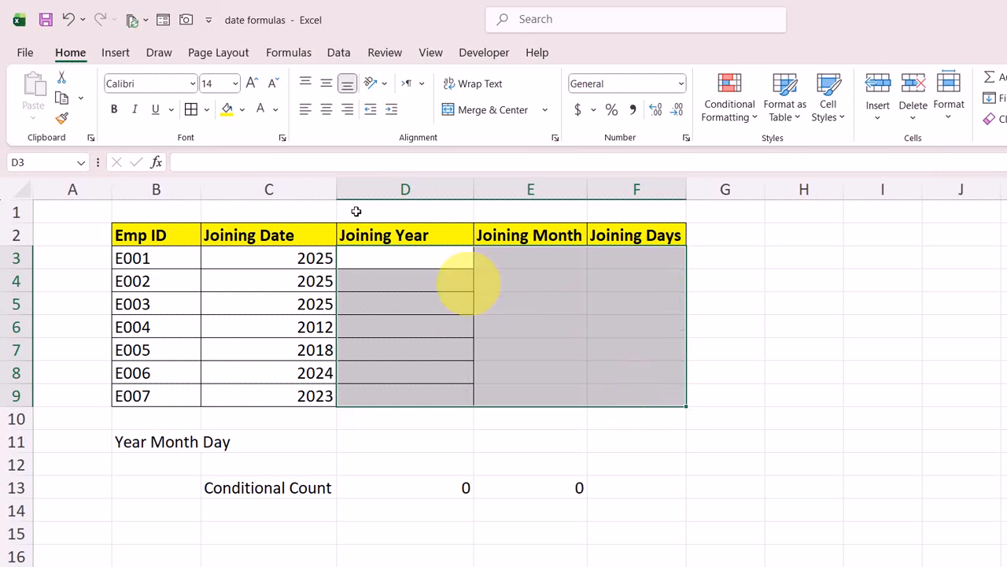
{"action": "left_click", "coordinate": [408, 260]}
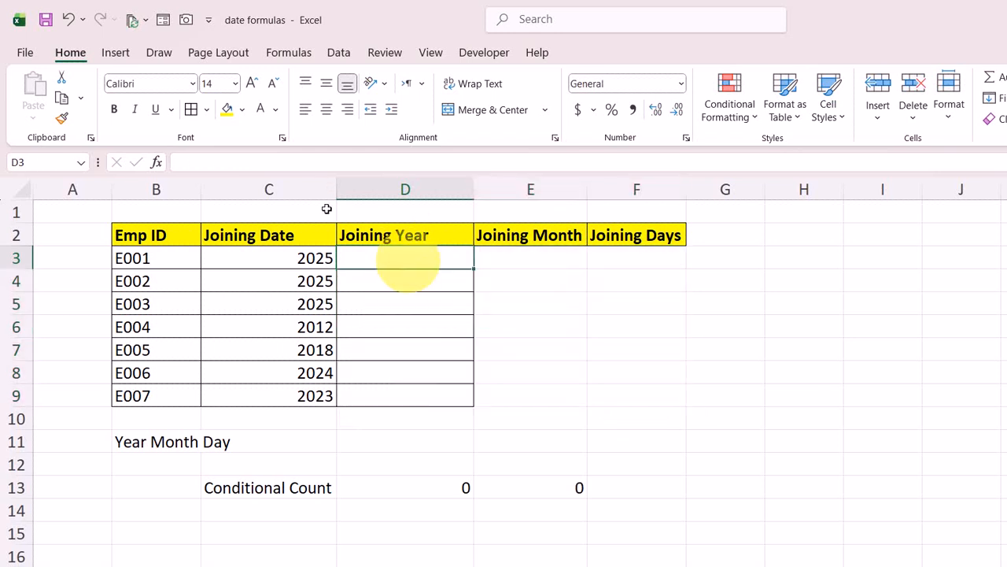
{"action": "type", "text": "=year"}
{"action": "key", "text": "Tab"}
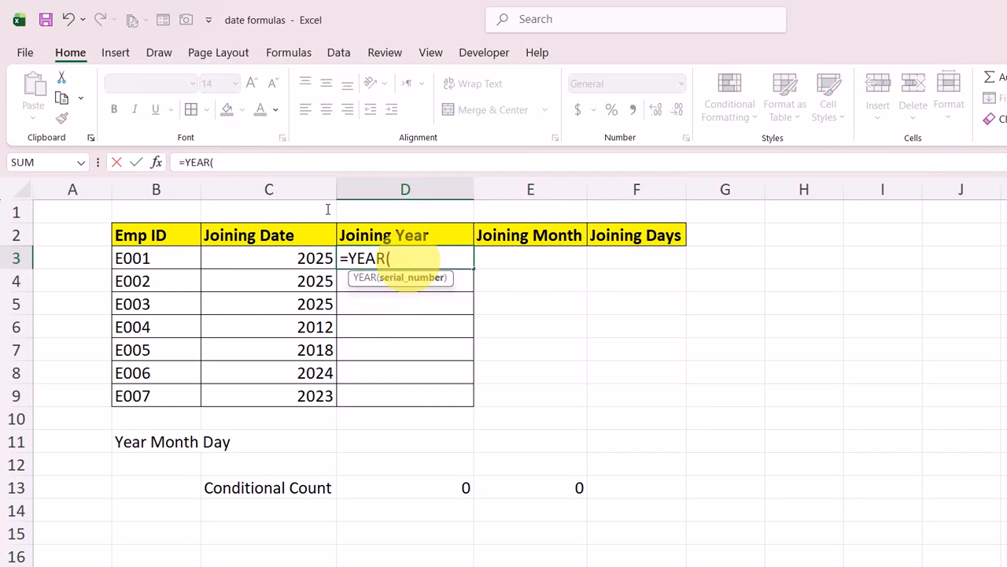
{"action": "left_click", "coordinate": [272, 260]}
{"action": "type", "text": ")"}
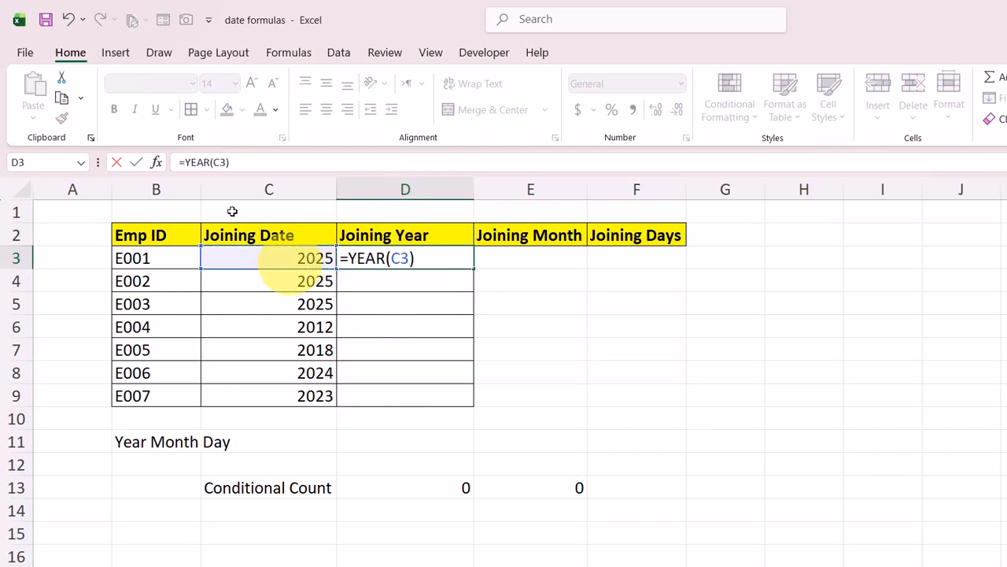
{"action": "key", "text": "Return"}
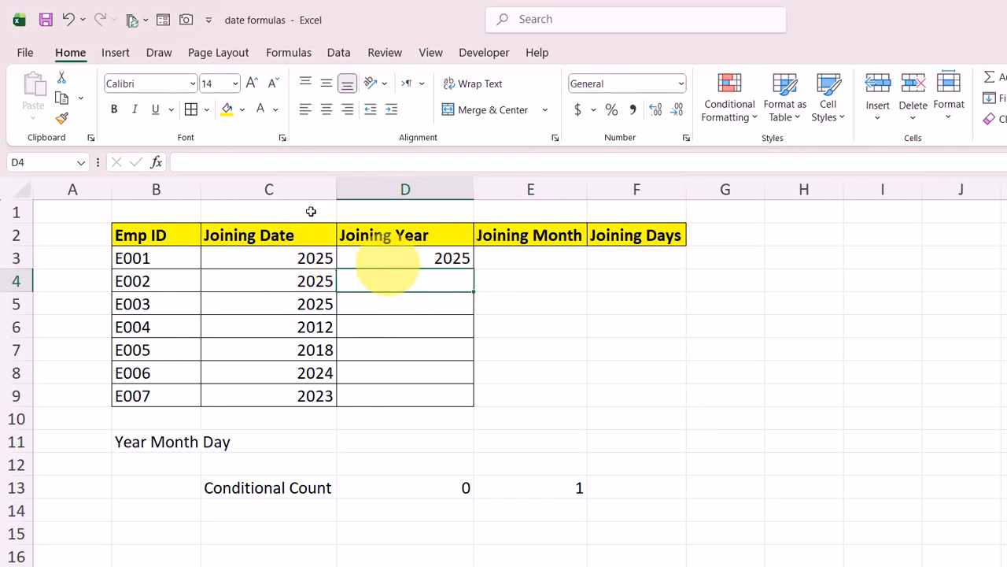
{"action": "key", "text": "Up"}
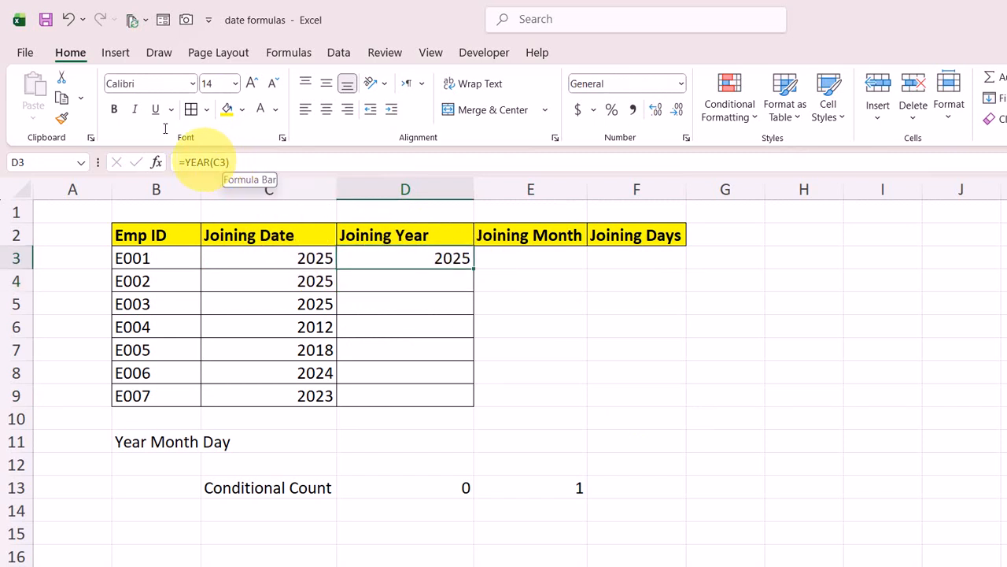
Step: Check the full date stored in C3 and enter =MONTH(C3) in E3 for the joining month
{"action": "left_click", "coordinate": [247, 259]}
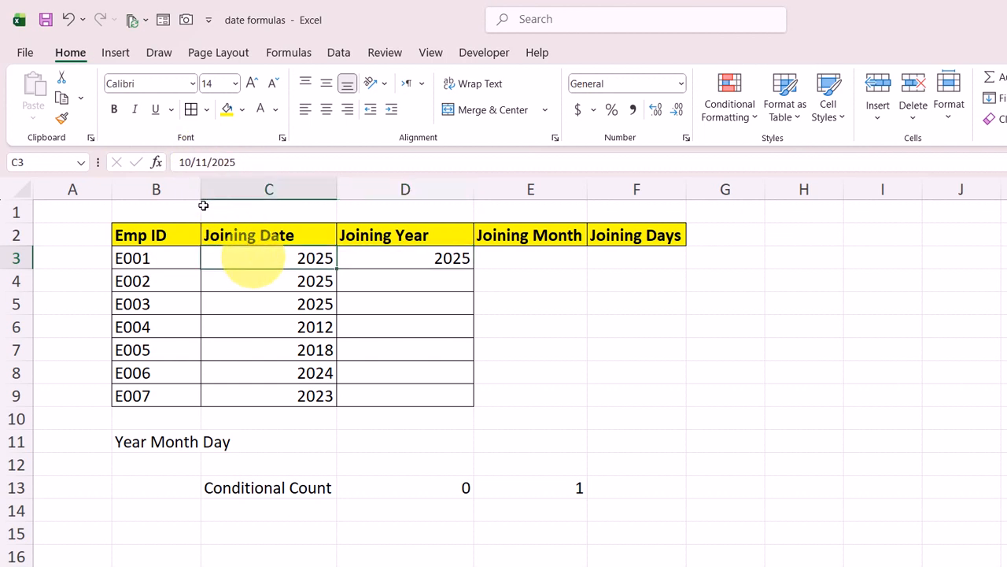
{"action": "left_click_drag", "start_coordinate": [236, 162], "coordinate": [177, 162]}
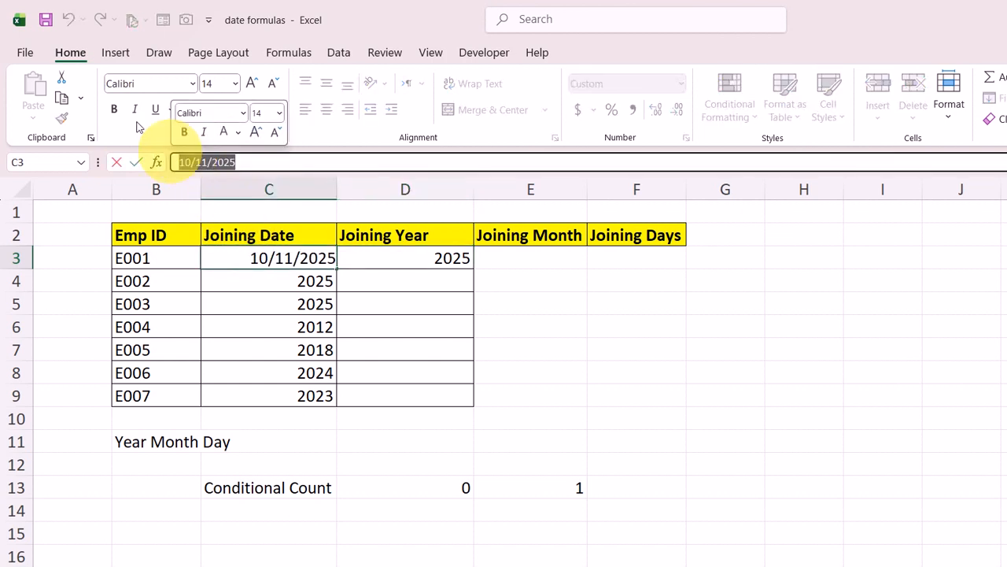
{"action": "left_click", "coordinate": [532, 264]}
{"action": "type", "text": "="}
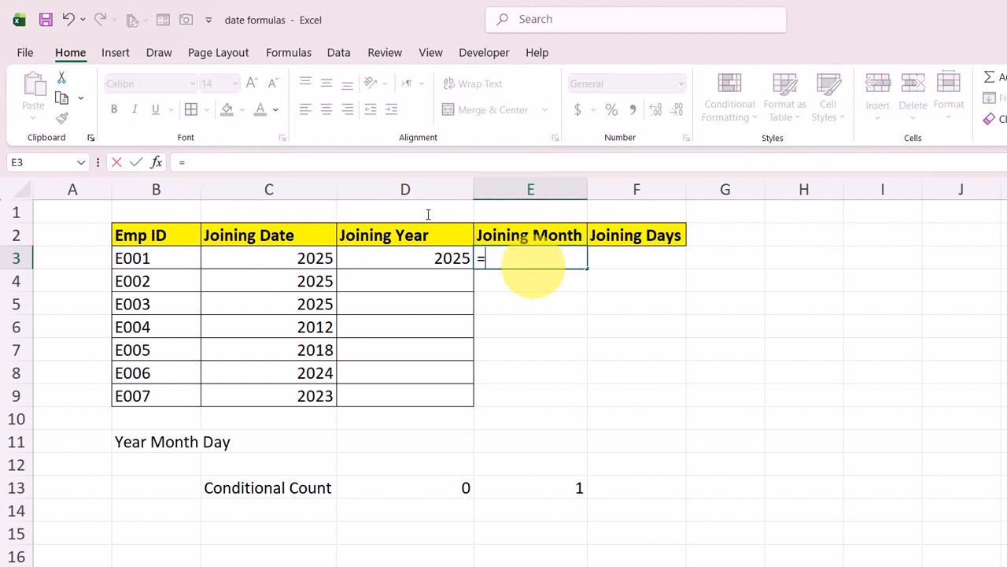
{"action": "type", "text": "mon"}
{"action": "key", "text": "Tab"}
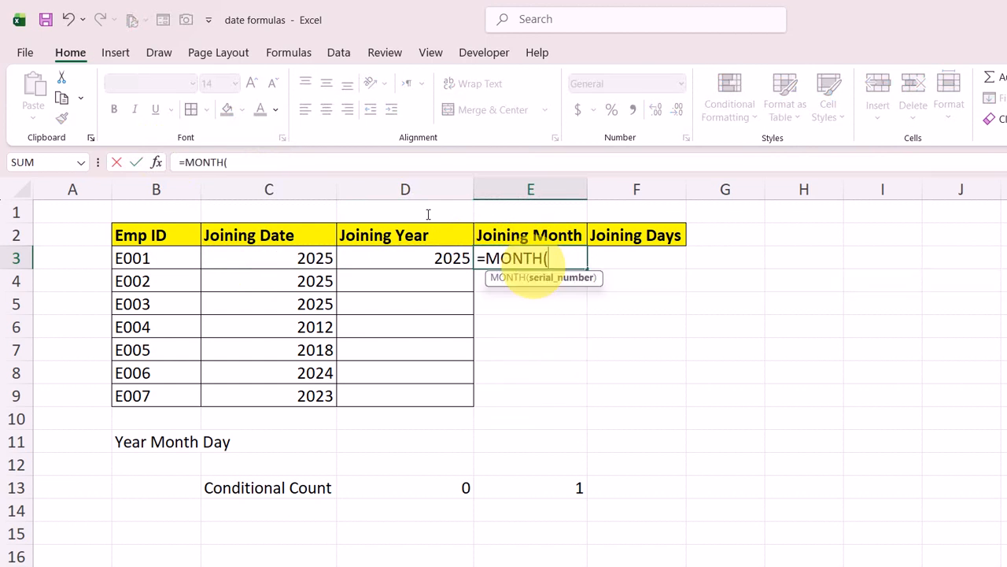
{"action": "left_click", "coordinate": [299, 263]}
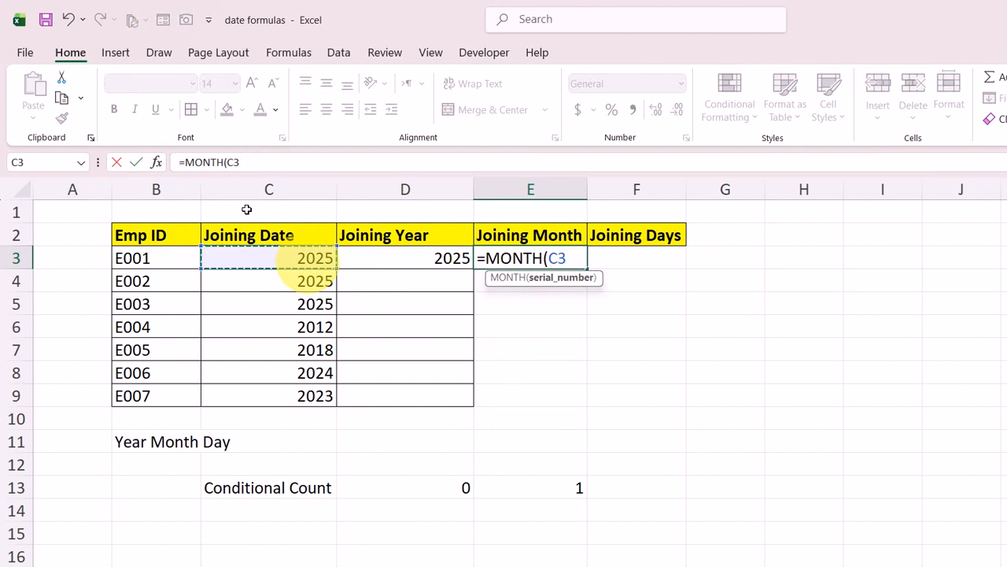
{"action": "key", "text": "Return"}
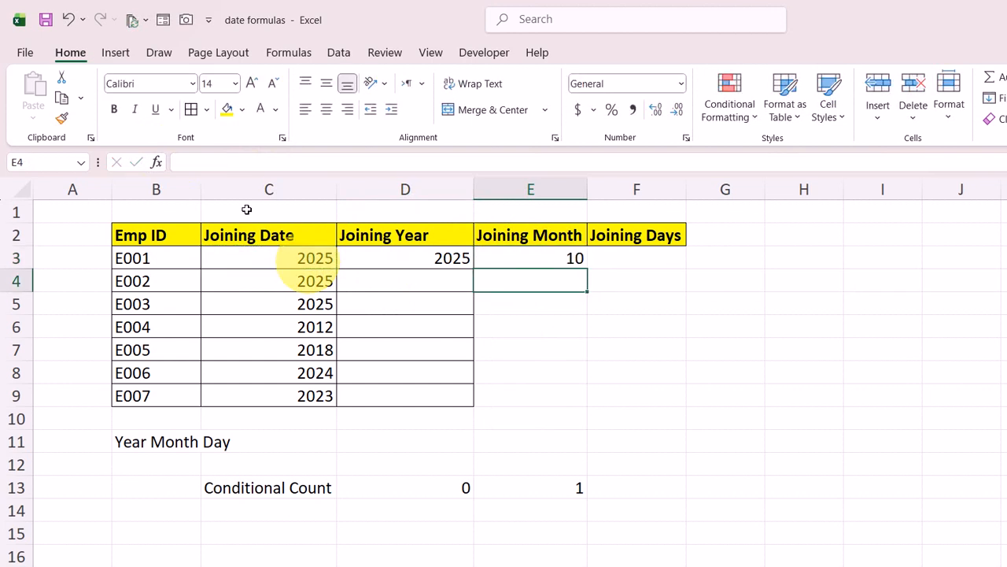
Step: Enter =DAY(C3) in F3 to extract the day from the first employee's joining date
{"action": "left_click", "coordinate": [300, 259]}
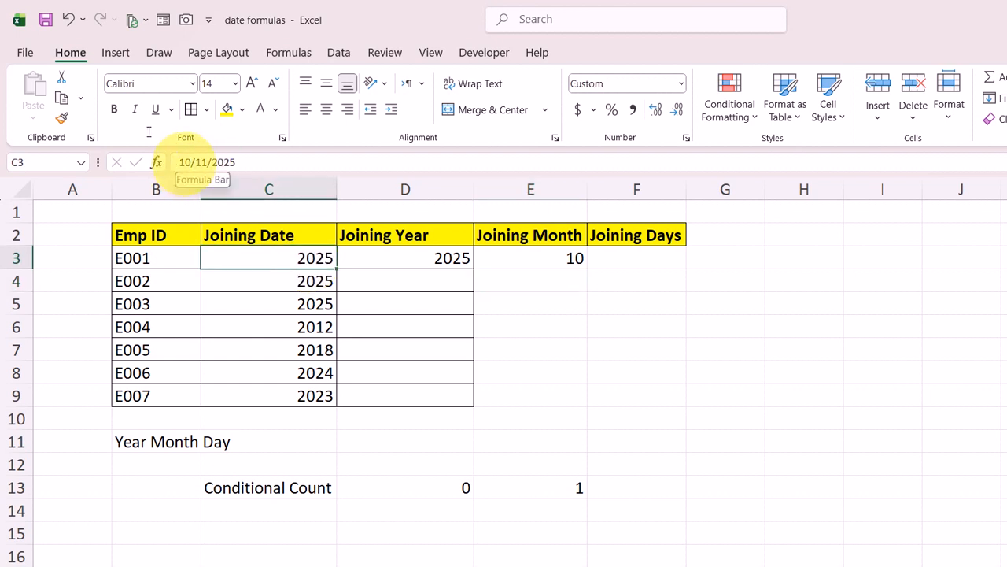
{"action": "left_click", "coordinate": [622, 259]}
{"action": "type", "text": "="}
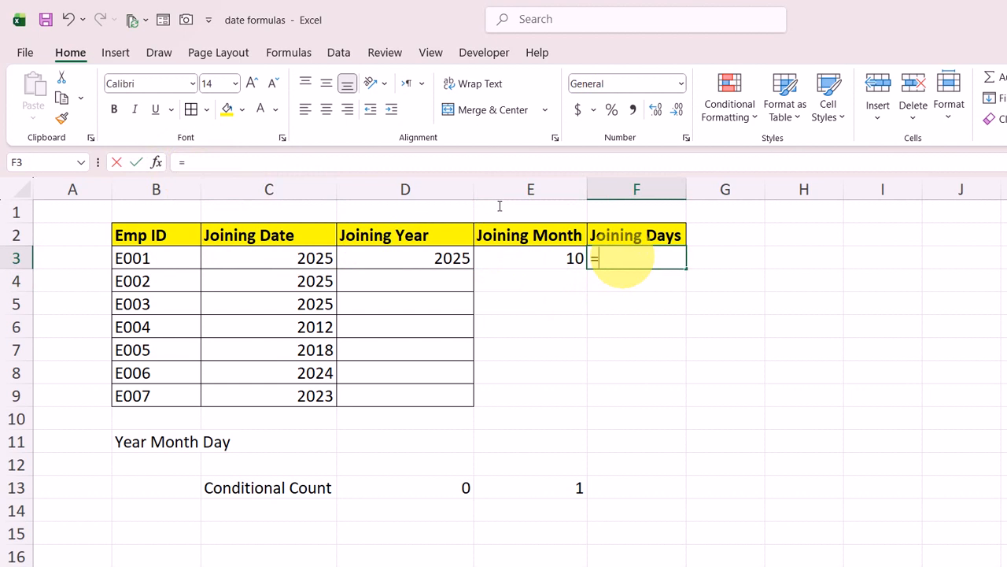
{"action": "type", "text": "day"}
{"action": "key", "text": "Tab"}
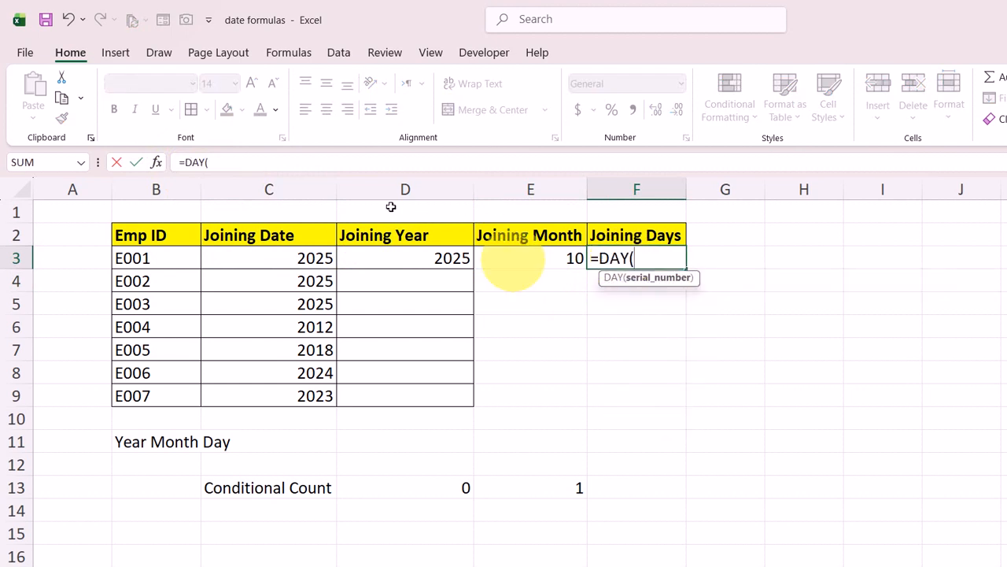
{"action": "left_click", "coordinate": [295, 258]}
{"action": "key", "text": "Return"}
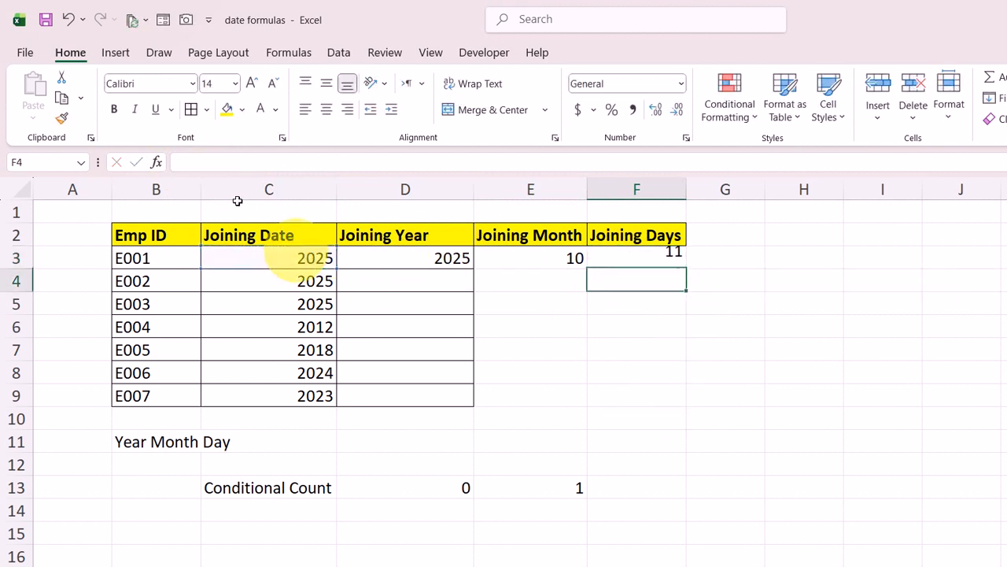
Step: Fill the year, month and day formulas in D3:F3 down through row 9
{"action": "left_click", "coordinate": [293, 258]}
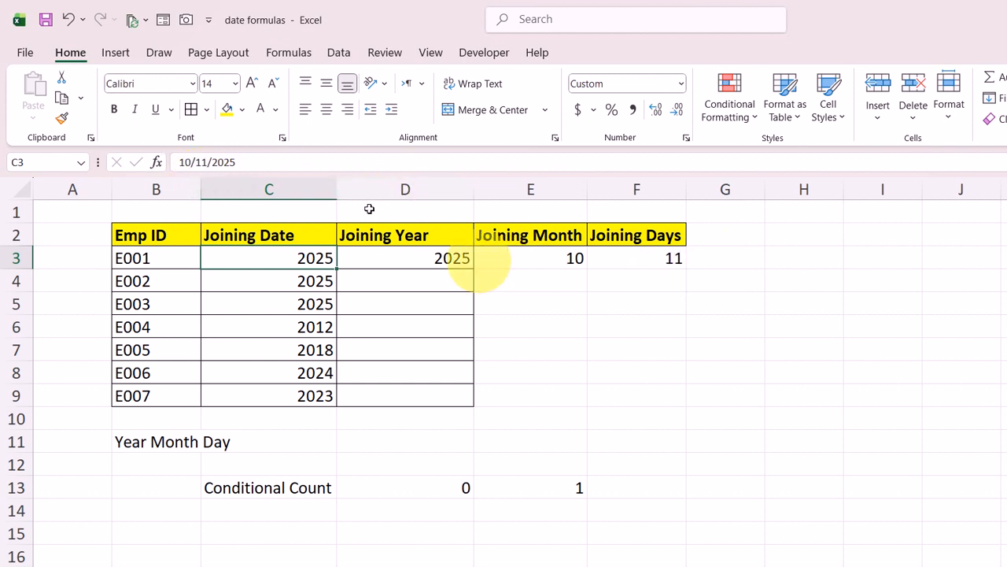
{"action": "left_click_drag", "start_coordinate": [428, 260], "coordinate": [642, 269]}
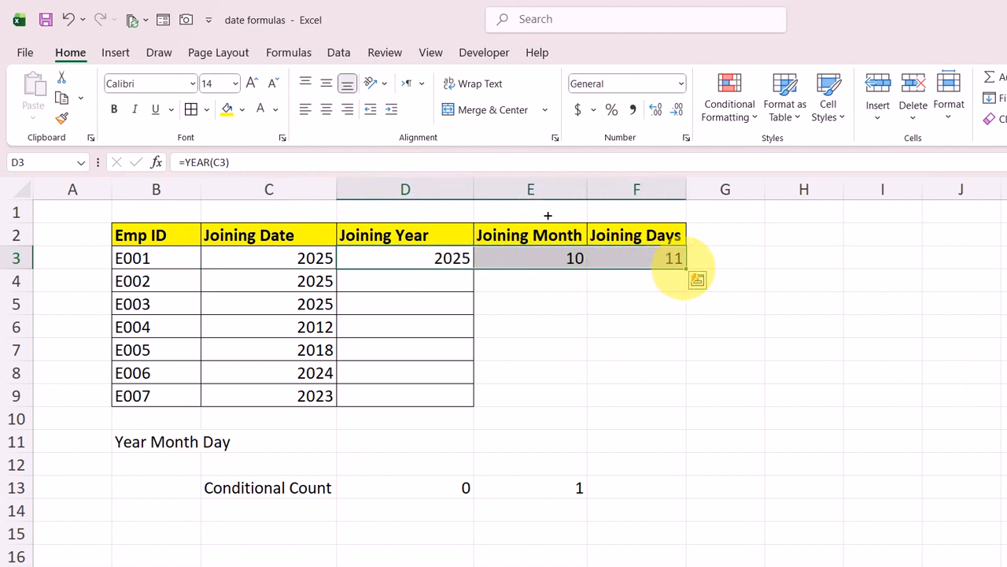
{"action": "left_click_drag", "start_coordinate": [684, 268], "coordinate": [682, 397]}
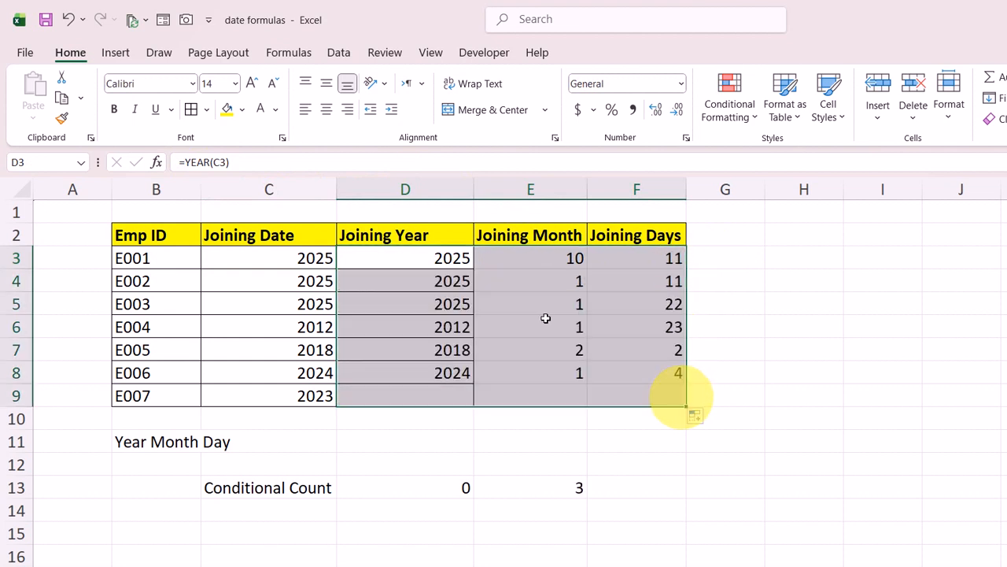